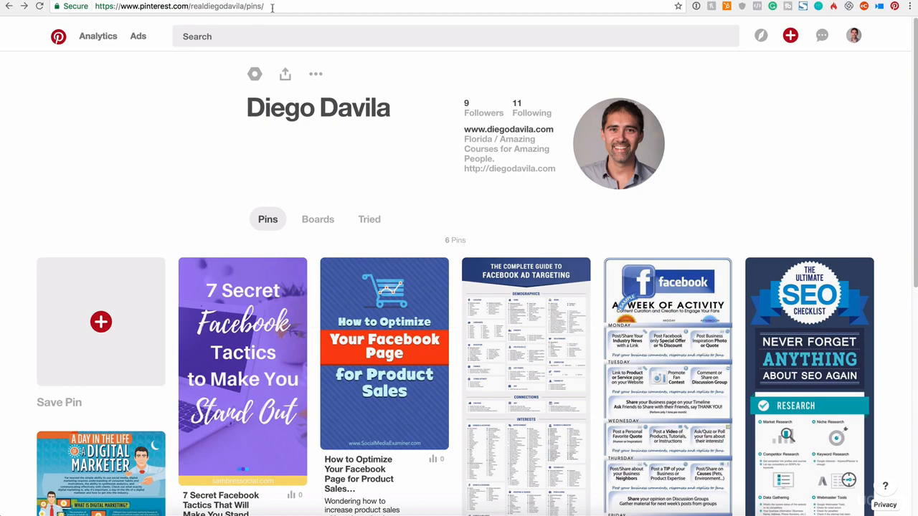
Step: Open the widget builder for the Pinterest profile from its additional options
scroll(563, 256, down, 5)
scroll(564, 256, up, 5)
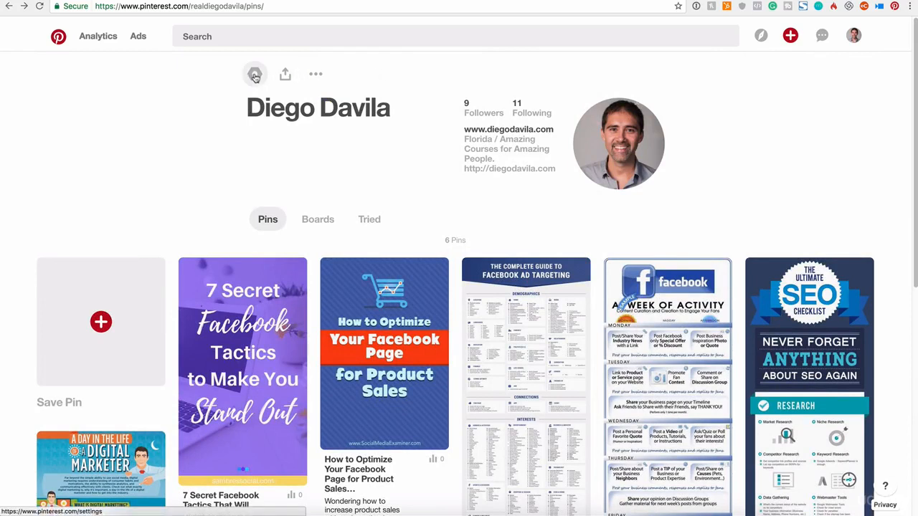
click(316, 75)
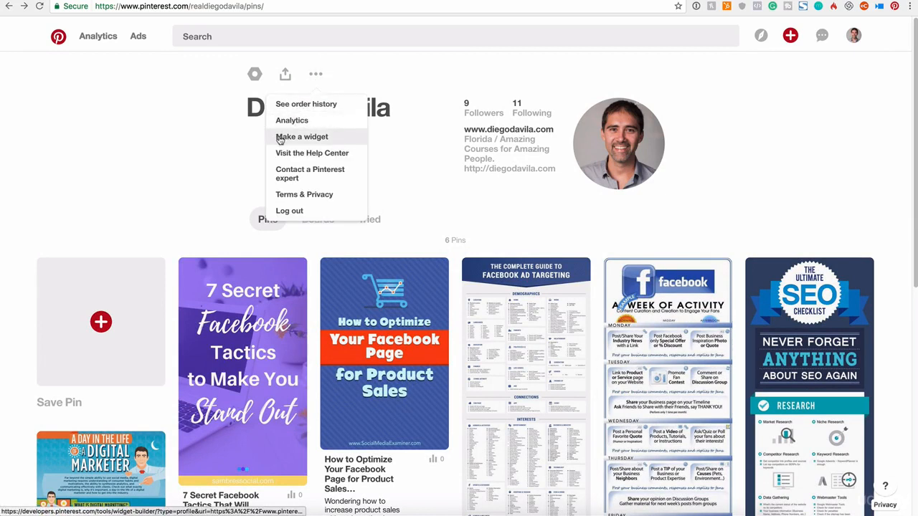
click(330, 143)
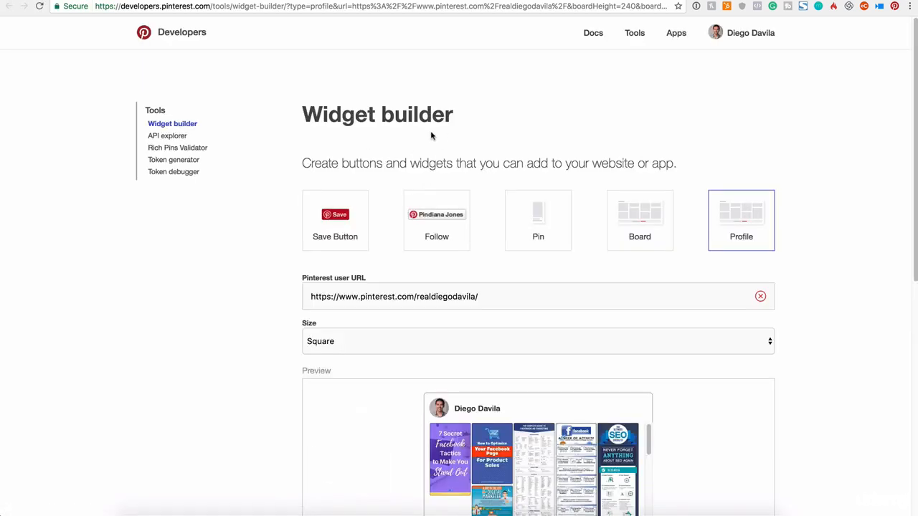
Step: Examine the Profile widget's settings, scrollable pin preview and embed code
scroll(388, 157, down, 2)
scroll(367, 143, up, 2)
scroll(805, 378, down, 5)
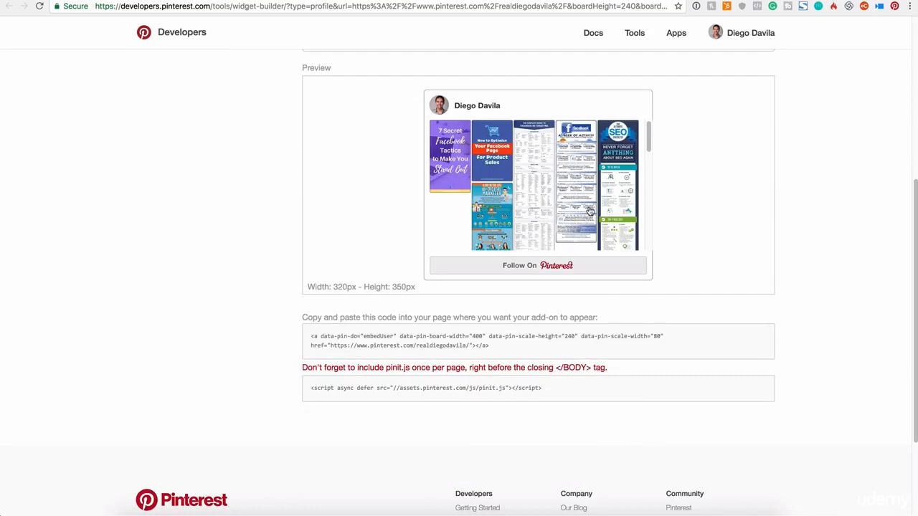
scroll(723, 182, up, 5)
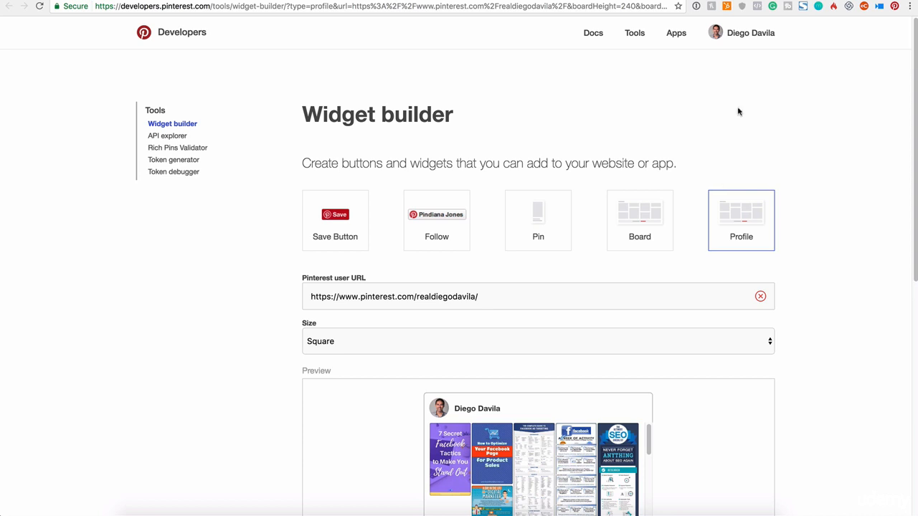
scroll(798, 165, down, 3)
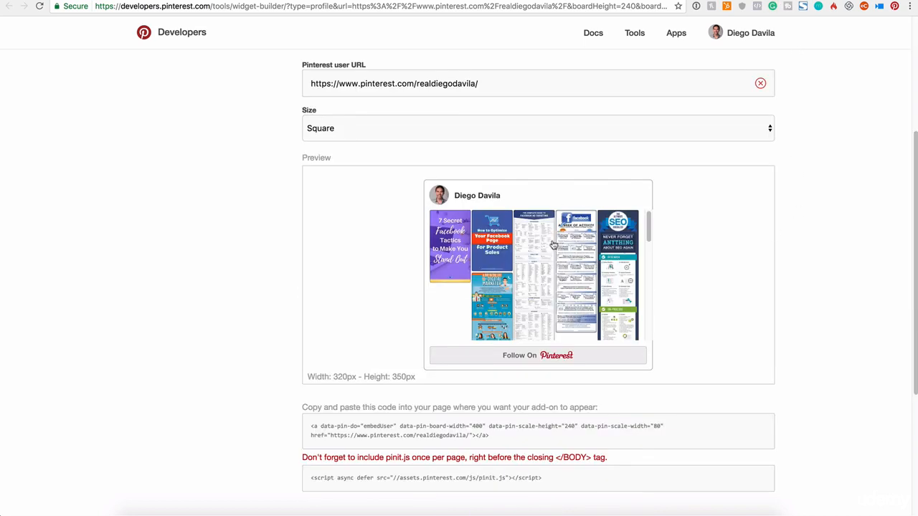
scroll(593, 278, down, 5)
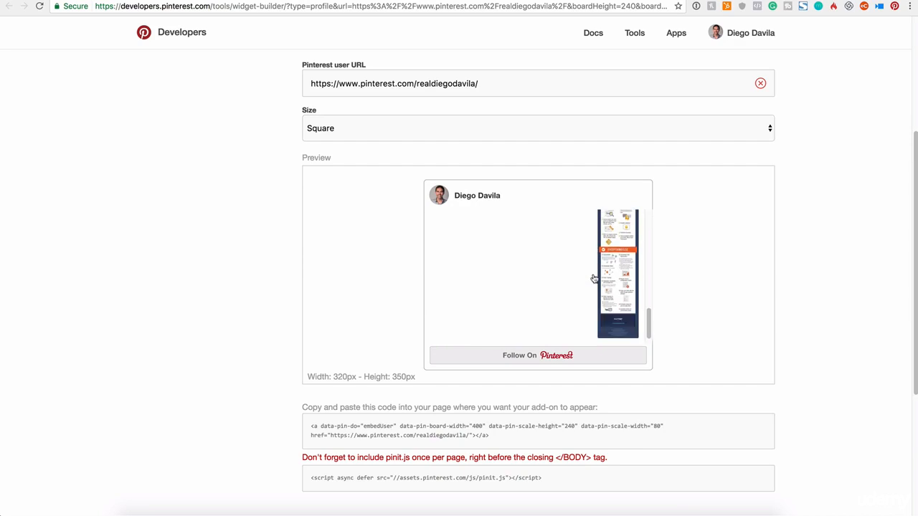
scroll(593, 278, up, 5)
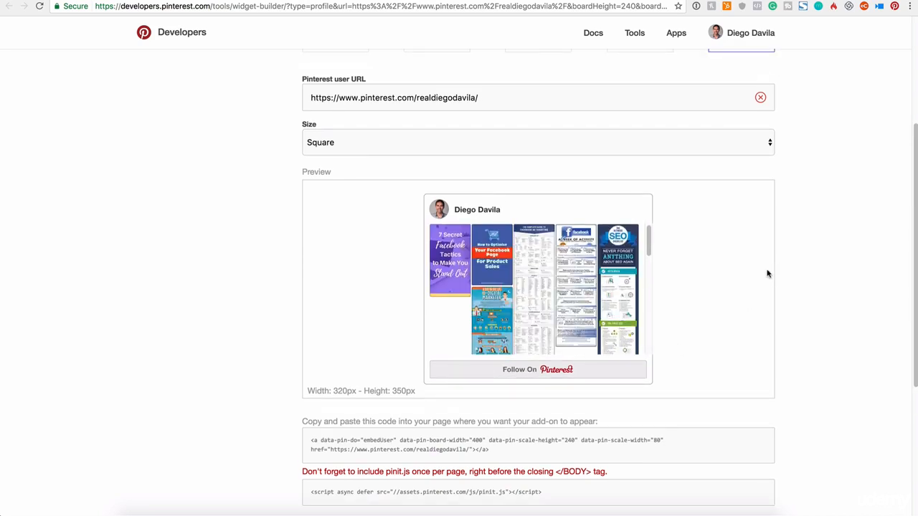
scroll(791, 283, up, 3)
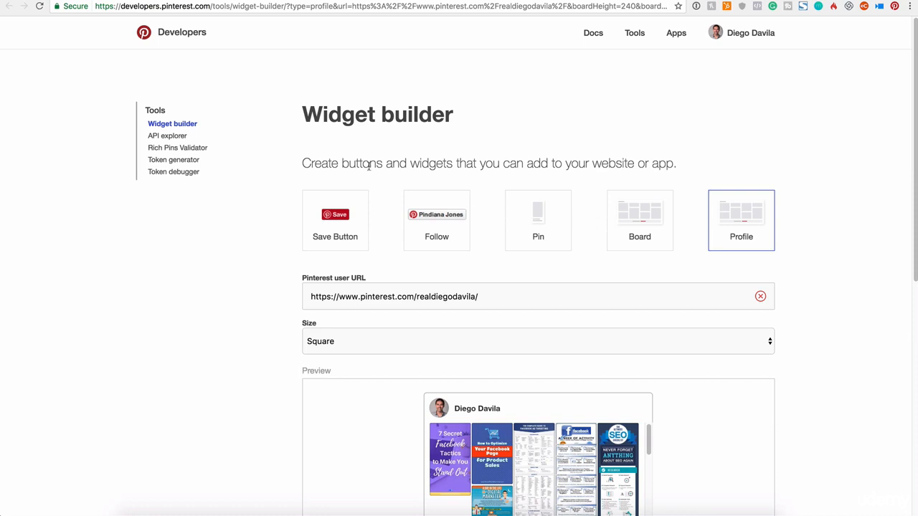
Step: Look through the Save Button, Follow, Pin, Board and Profile widget types in the builder
click(336, 231)
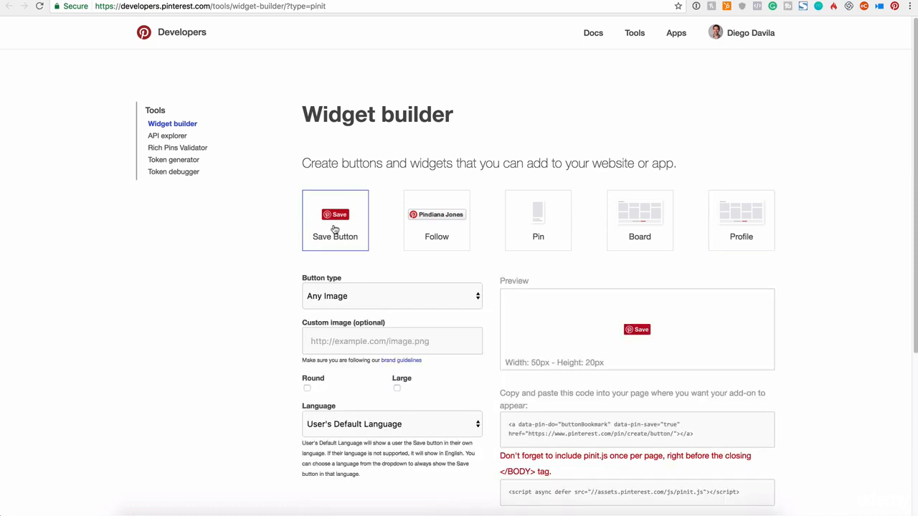
click(432, 227)
click(323, 228)
click(553, 225)
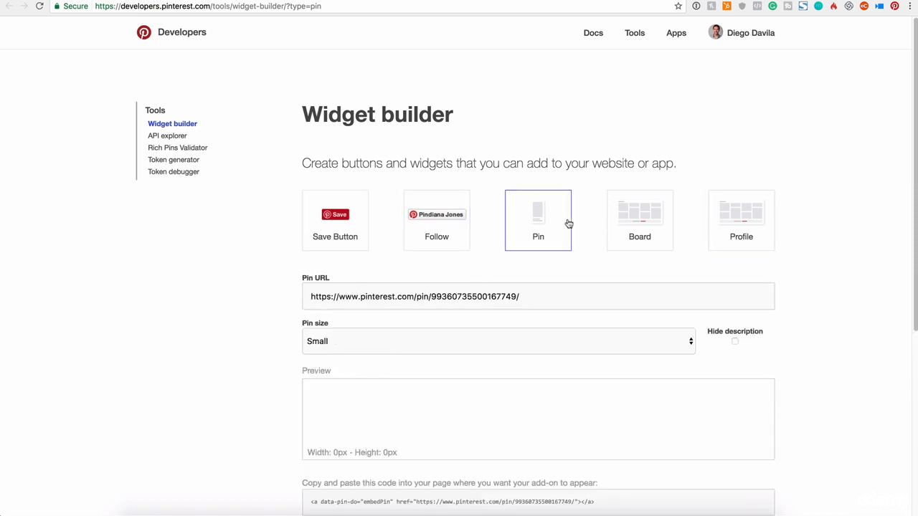
click(638, 223)
click(754, 227)
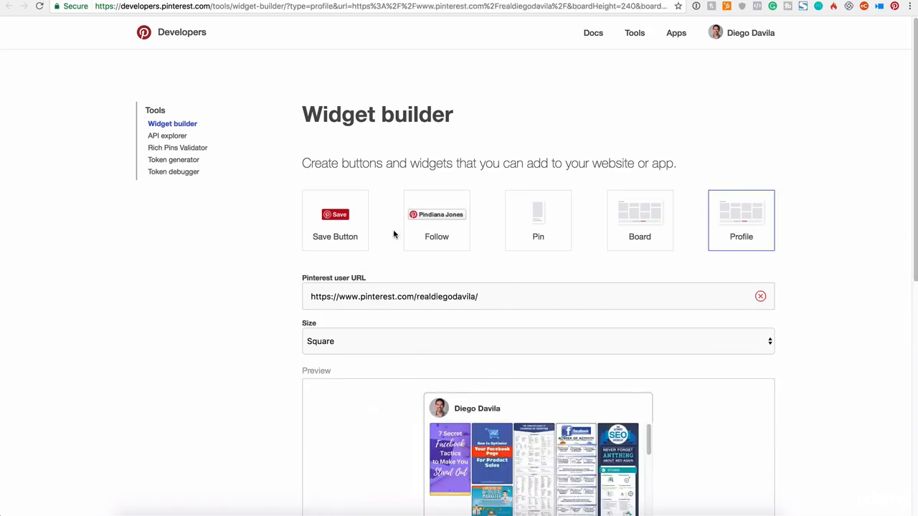
Step: Choose the Save Button widget and try its One Image and Image Hover button types
click(416, 225)
click(350, 223)
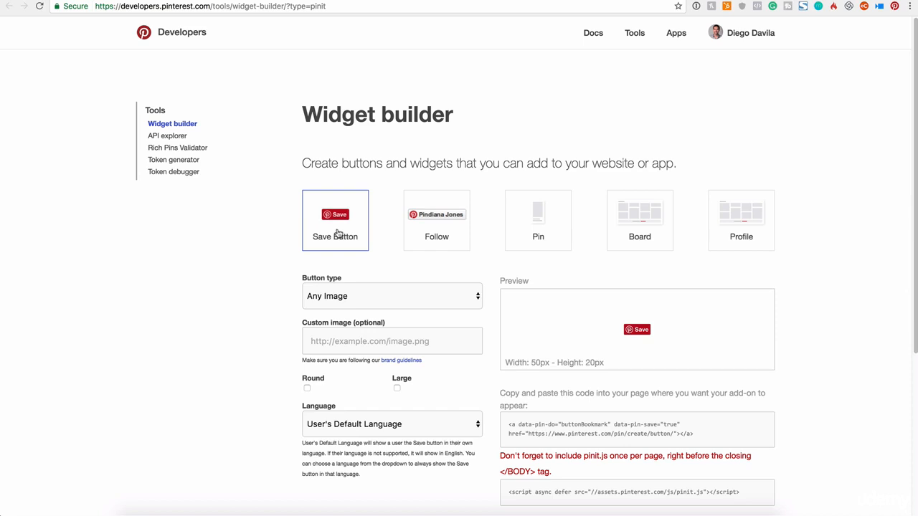
click(344, 297)
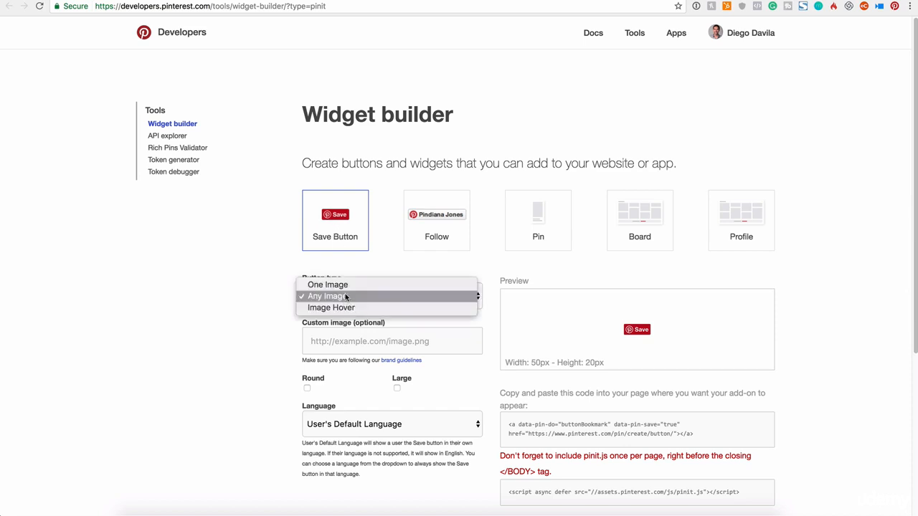
click(319, 284)
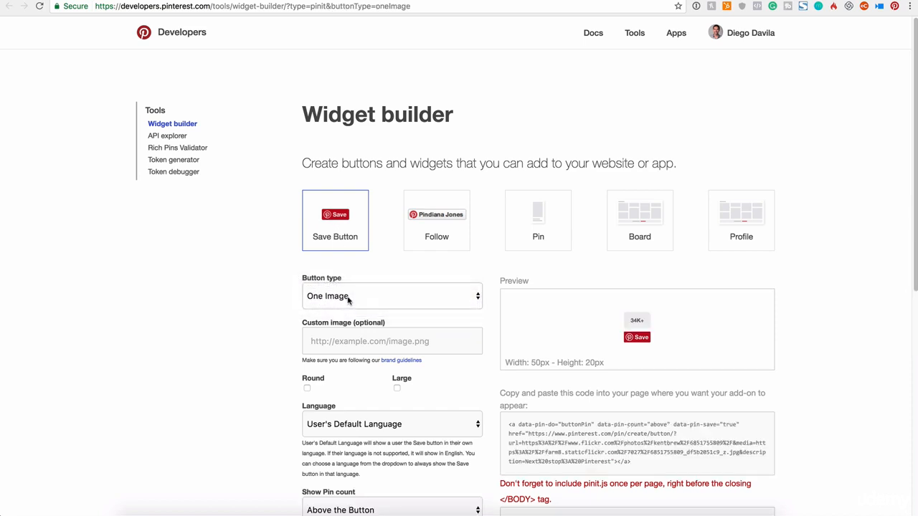
click(347, 301)
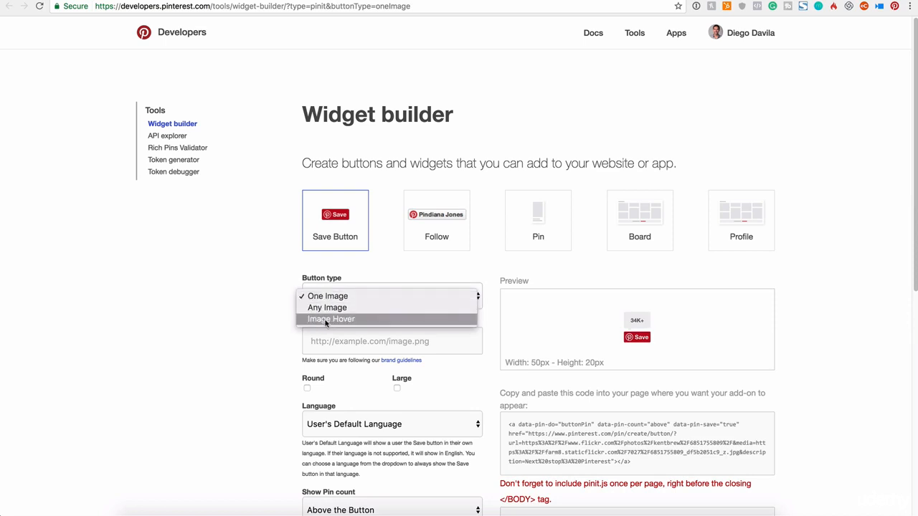
click(331, 320)
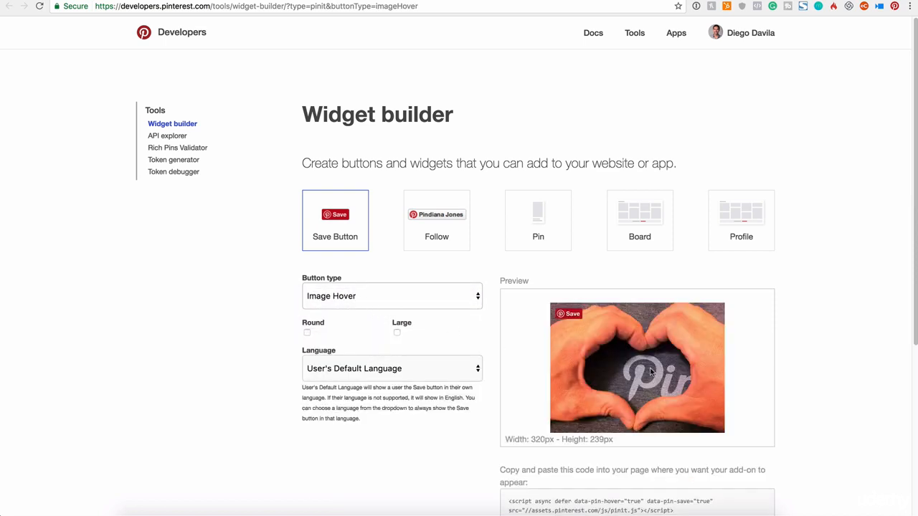
Step: Preview the One Image type once more and set the Save button's type to Any Image
click(373, 297)
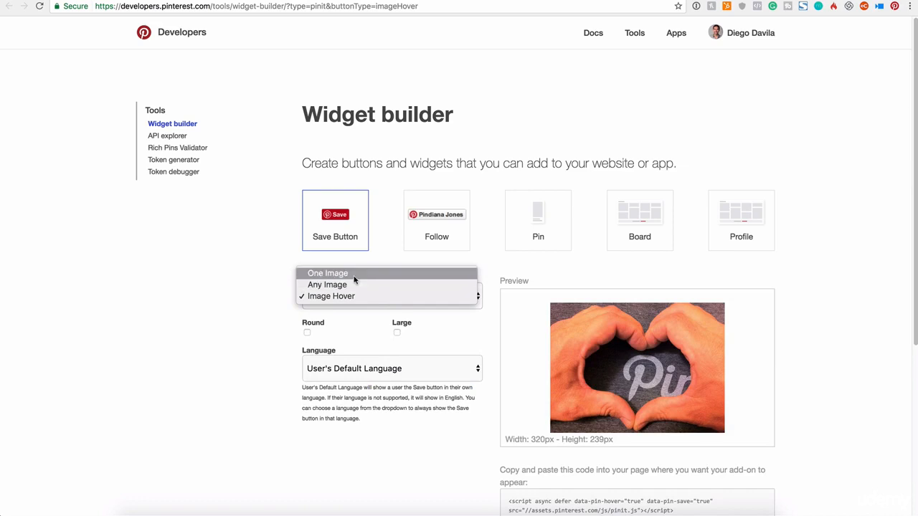
click(359, 271)
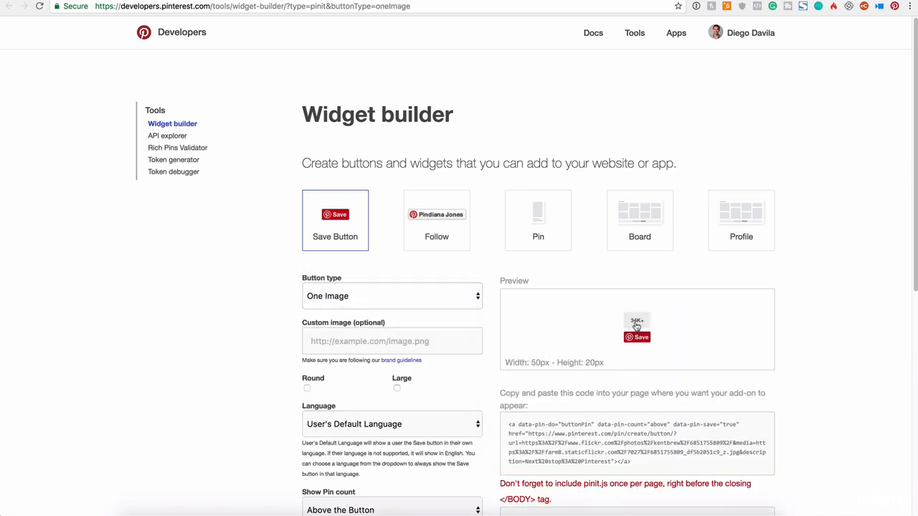
click(343, 297)
click(341, 308)
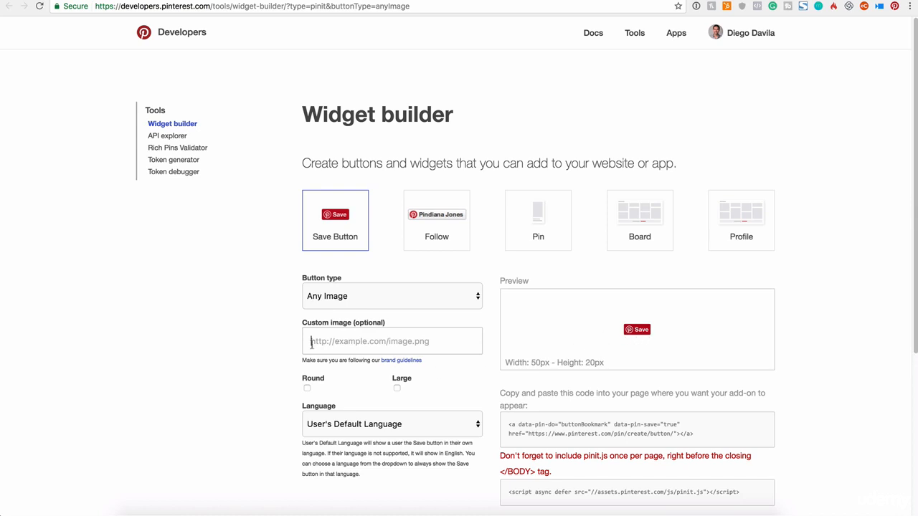
Step: Try the Round option on the Save button, turn it off again and enable Large
click(307, 388)
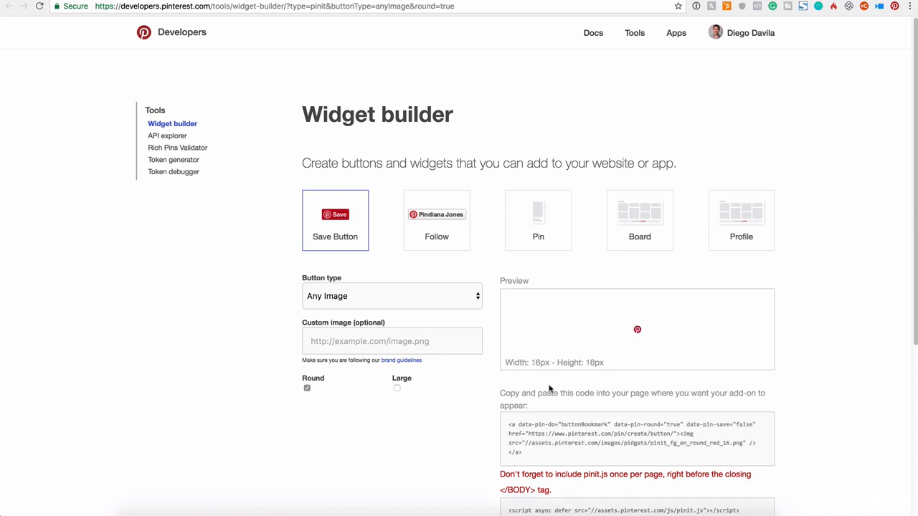
click(308, 388)
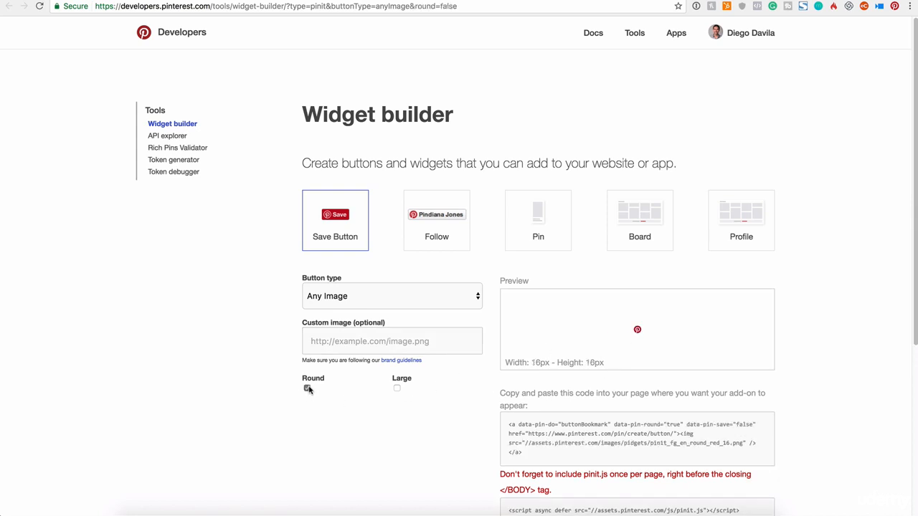
click(397, 389)
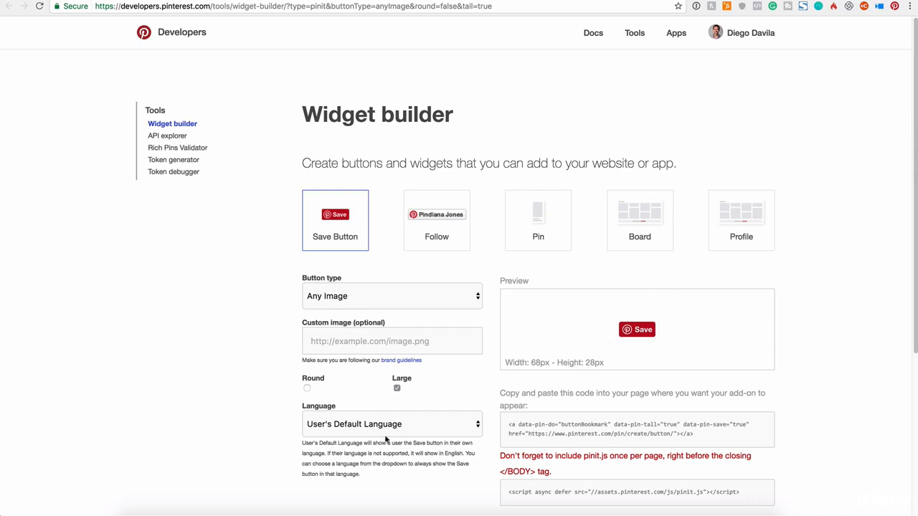
Step: Check the Save button's language options and highlight its embed code and the pinit.js script line
scroll(385, 440, down, 3)
click(328, 344)
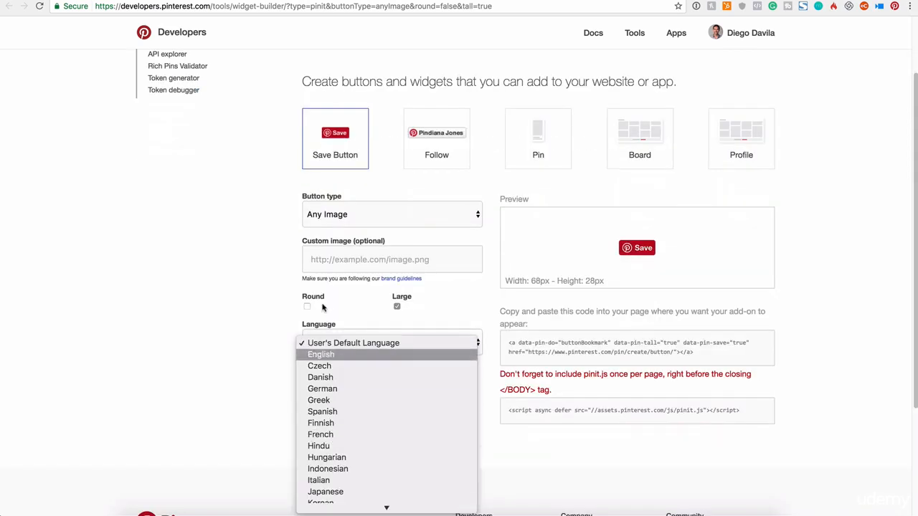
click(232, 329)
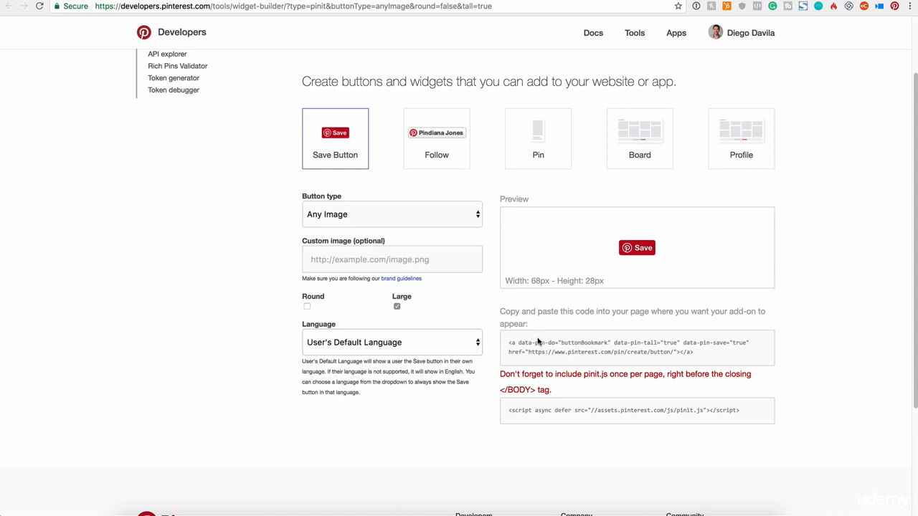
drag(505, 342, 744, 357)
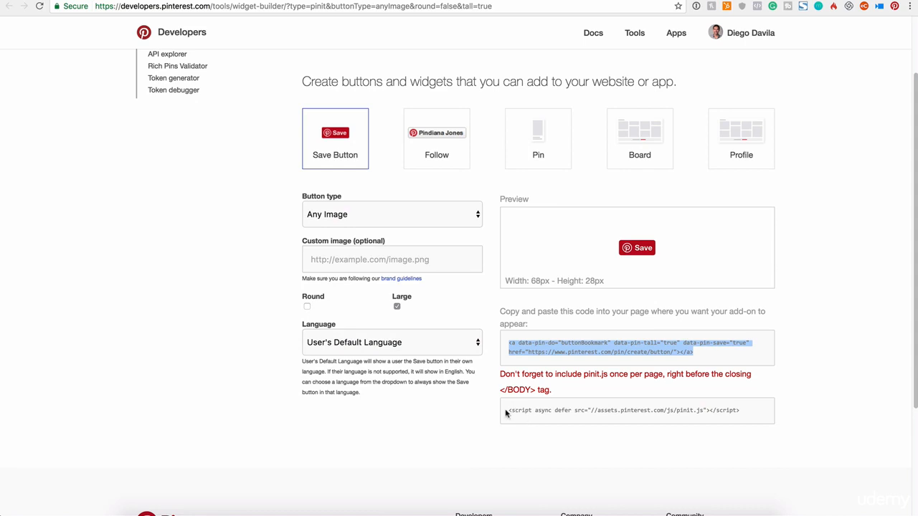
drag(505, 412, 804, 416)
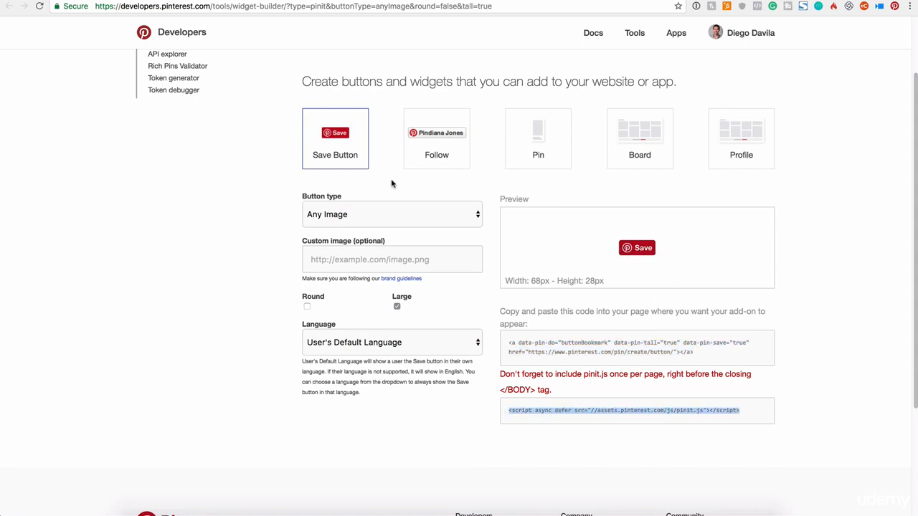
Step: Switch to the Follow widget and replace the account part of the Pinterest user URL with the profile's own username
click(431, 157)
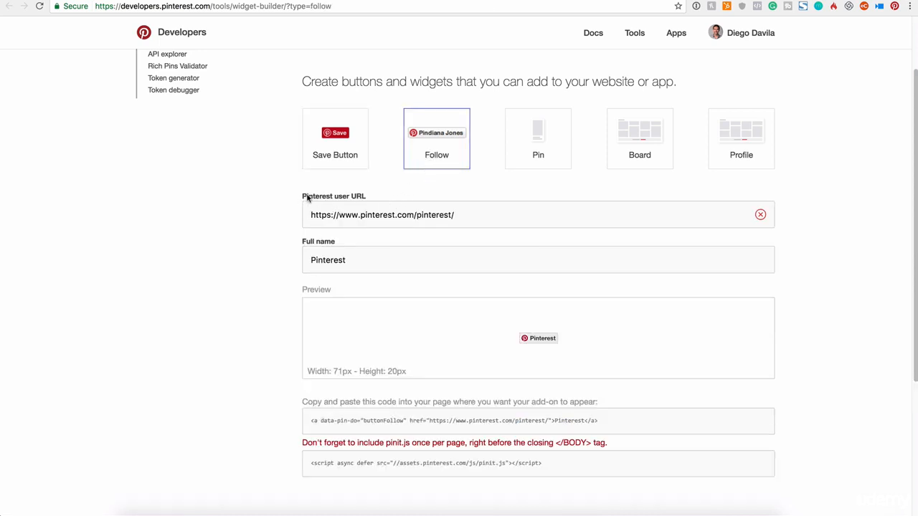
drag(307, 199, 361, 197)
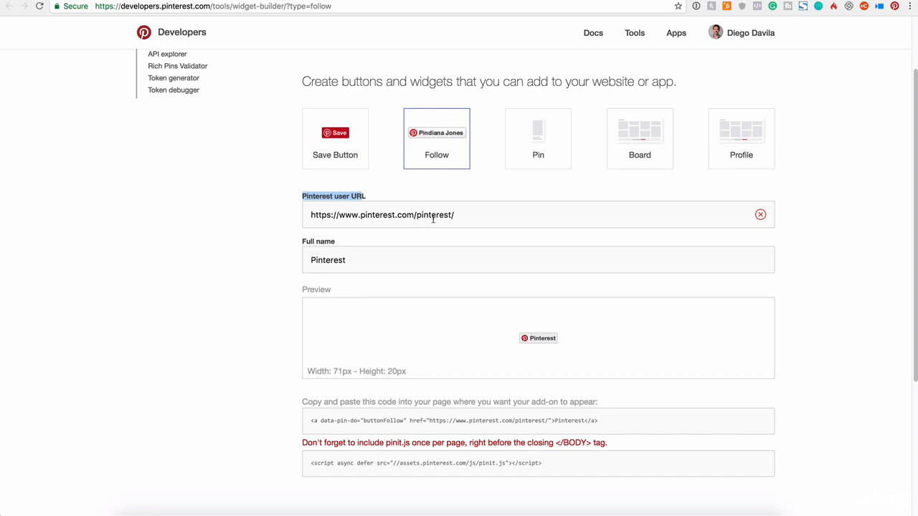
drag(416, 214, 485, 214)
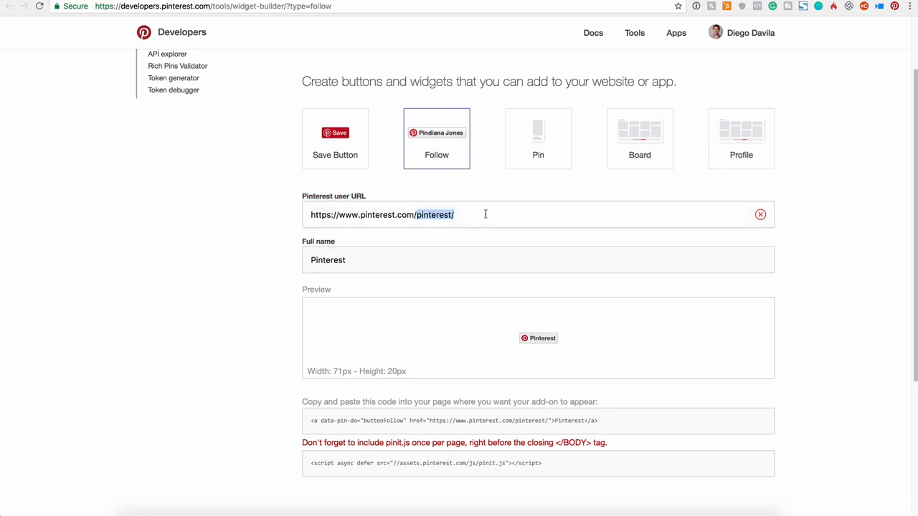
key(BackSpace)
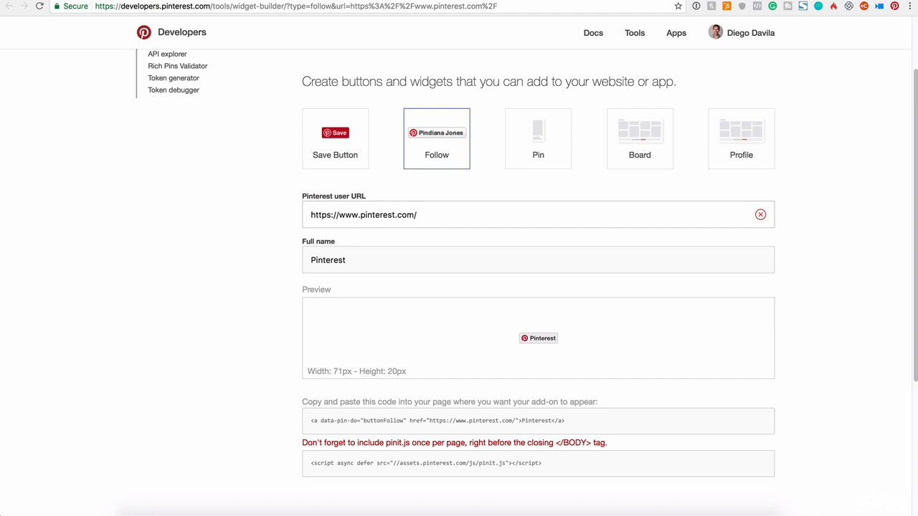
text(realdiego)
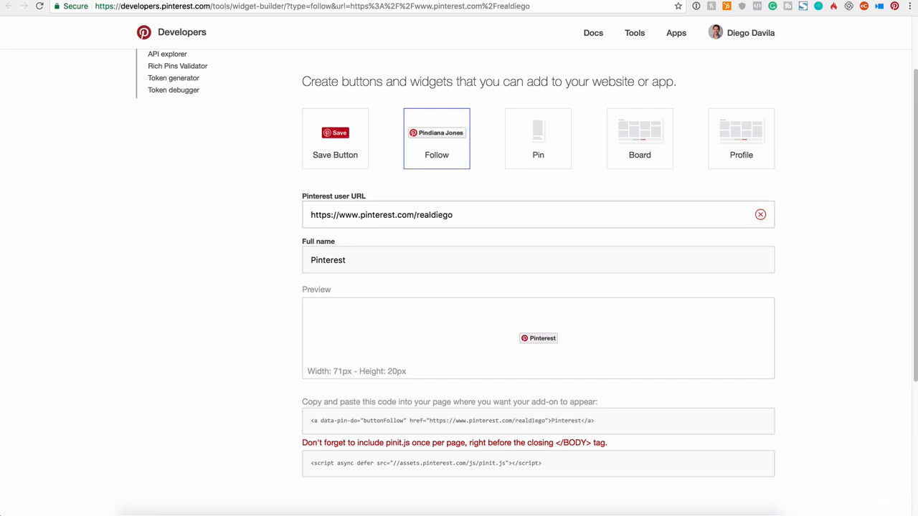
text(davila)
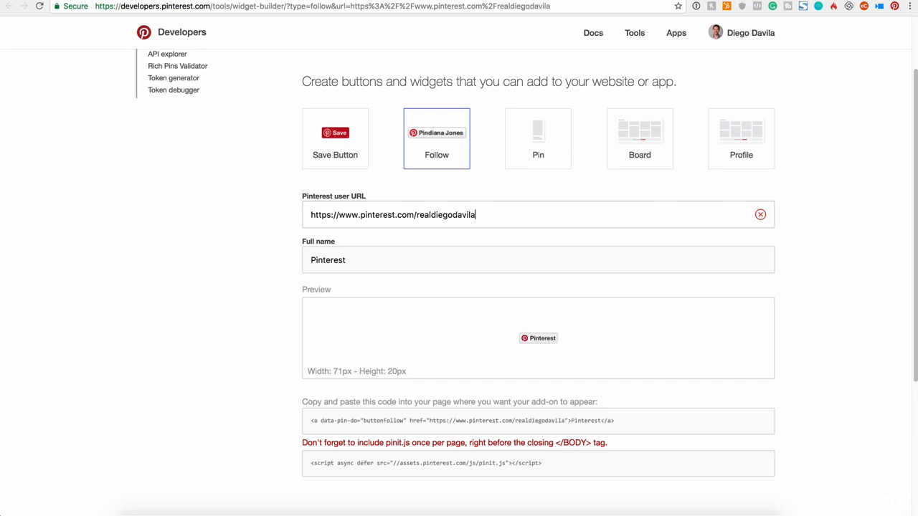
drag(513, 216, 329, 203)
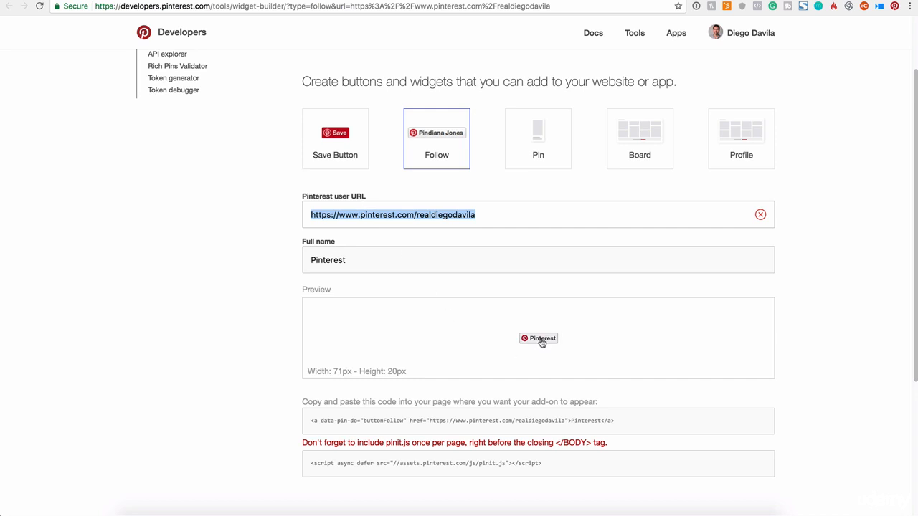
Step: Replace the Follow button's Full name with the profile owner's full name
drag(347, 260, 266, 261)
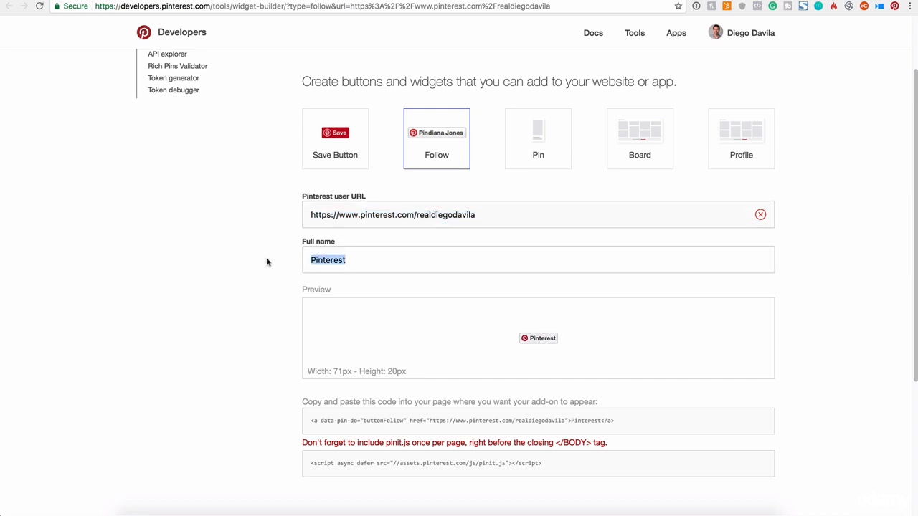
text(Diego Davila)
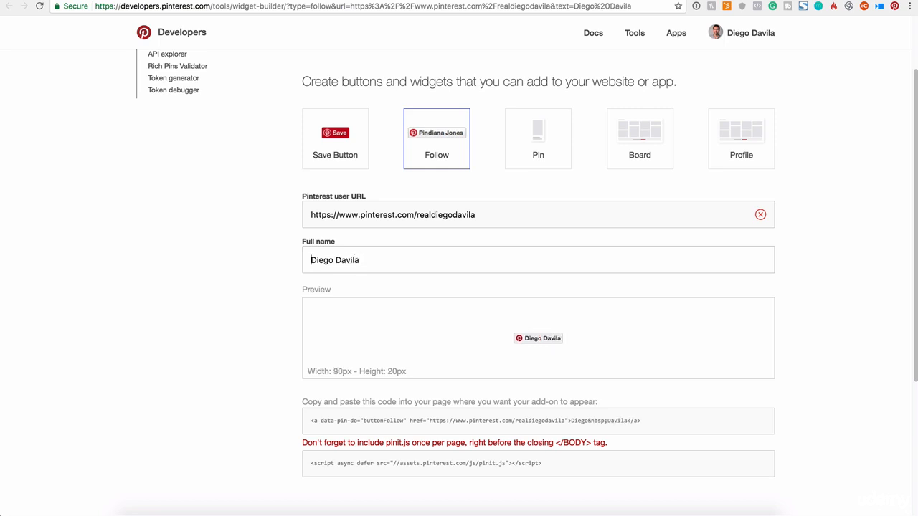
Step: Try adding "Follow" and some trial letters in front of the Follow button's name, and remove them again
text(Fol)
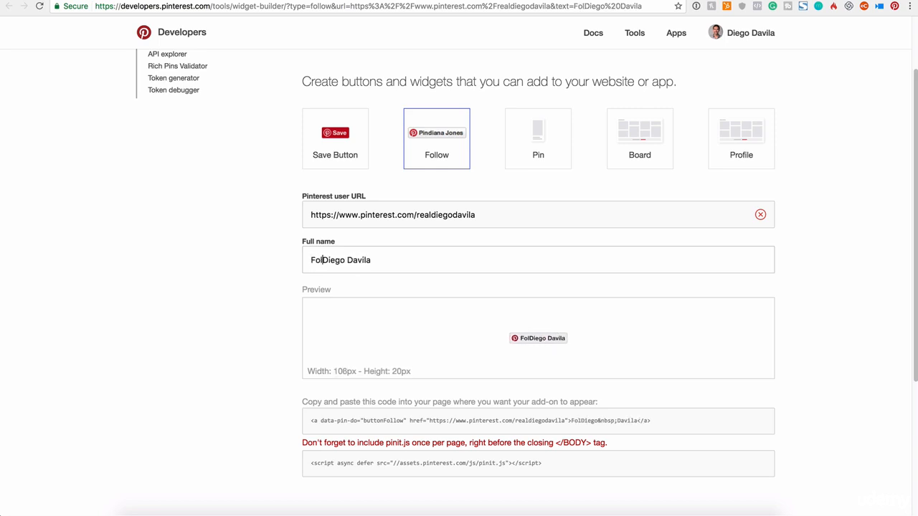
text(low)
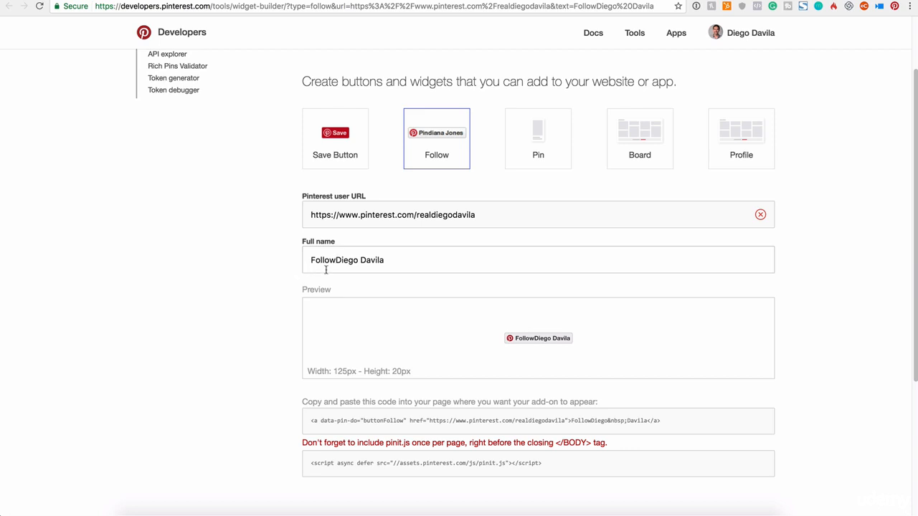
key(BackSpace)
key(BackSpace)
key(BackSpace)
key(BackSpace)
key(BackSpace)
key(BackSpace)
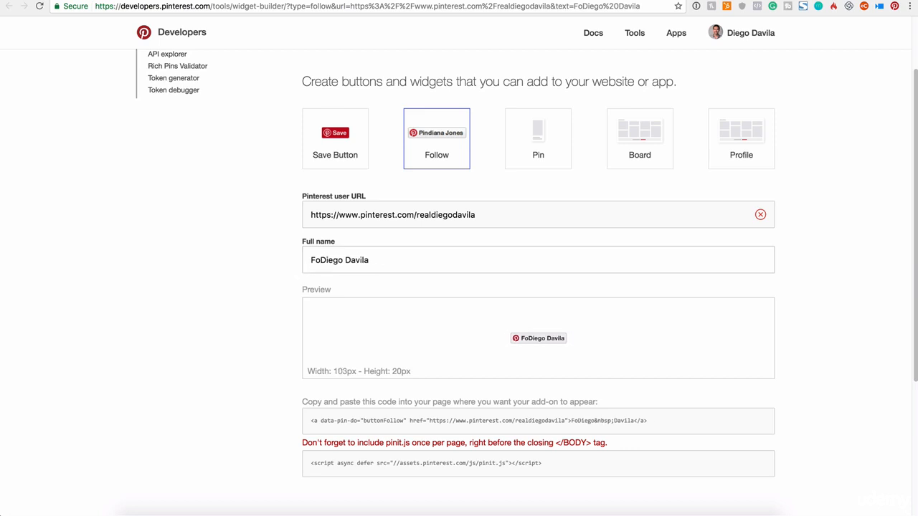
text(fdfddf)
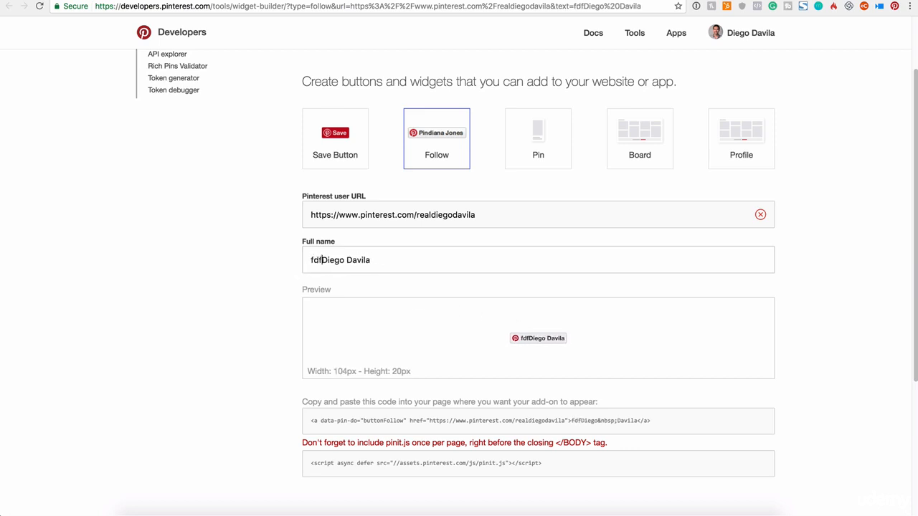
key(BackSpace)
key(BackSpace)
key(BackSpace)
key(BackSpace)
key(BackSpace)
key(BackSpace)
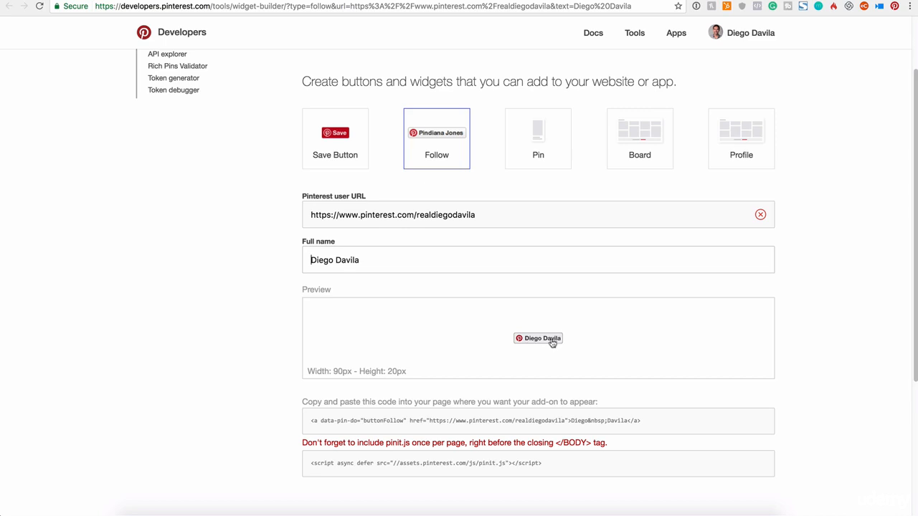
Step: Highlight the Follow button's embed code and its pinit.js script line
scroll(502, 382, down, 1)
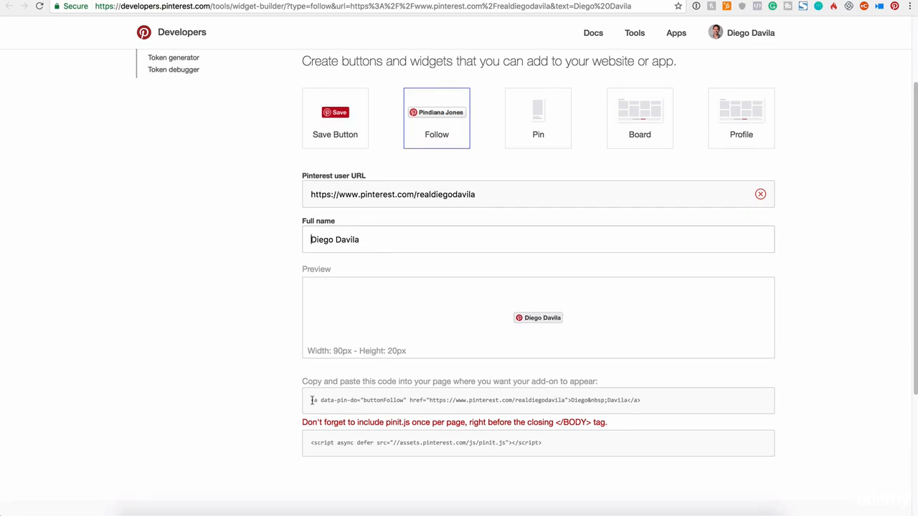
drag(312, 400, 699, 403)
triple_click(346, 438)
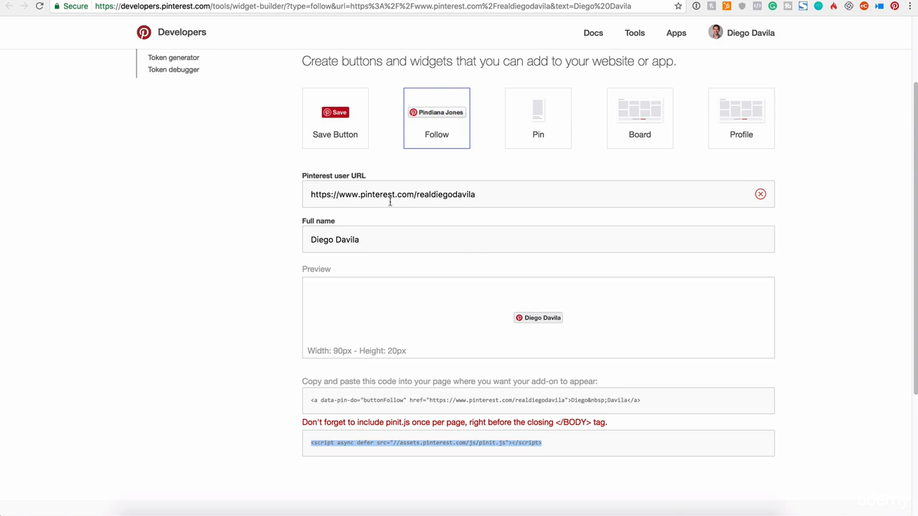
Step: Choose the Pin widget and copy the URL of the profile's "7 Secret Facebook Tactics That Will Make You Stand Out" pin
click(345, 121)
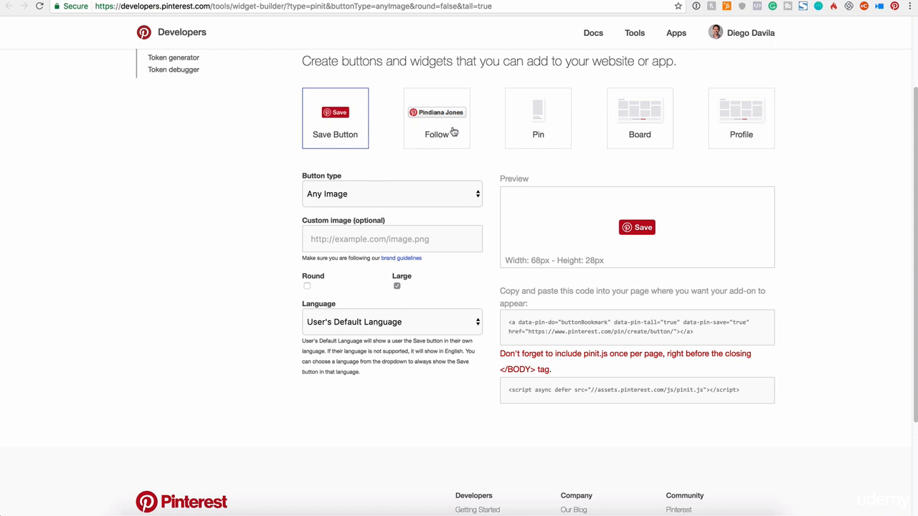
click(537, 134)
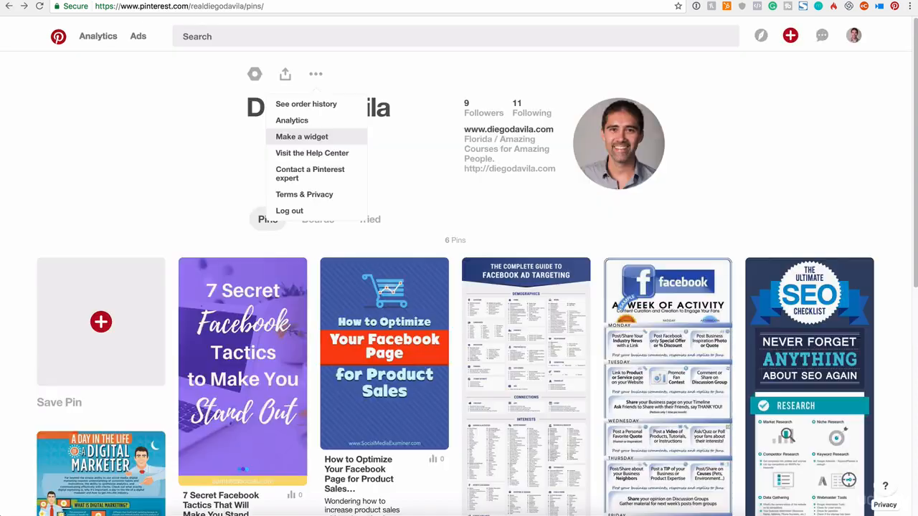
scroll(367, 301, down, 3)
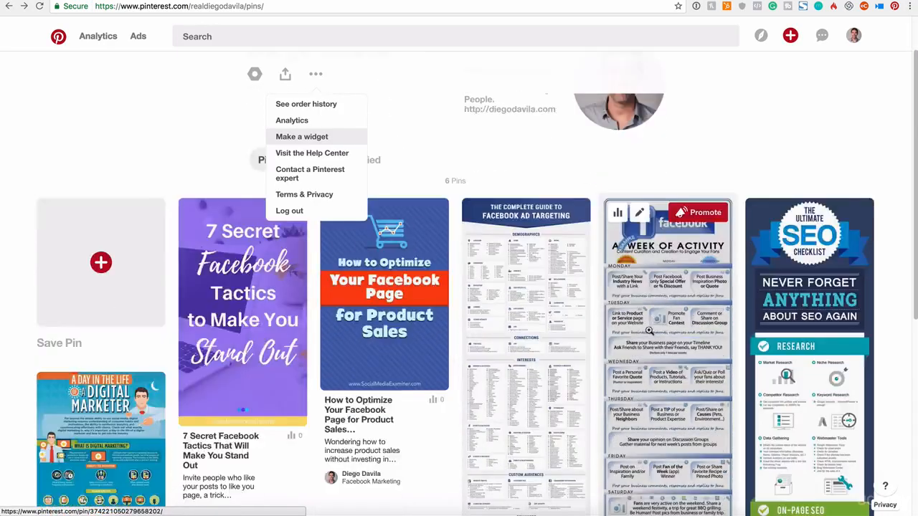
click(241, 217)
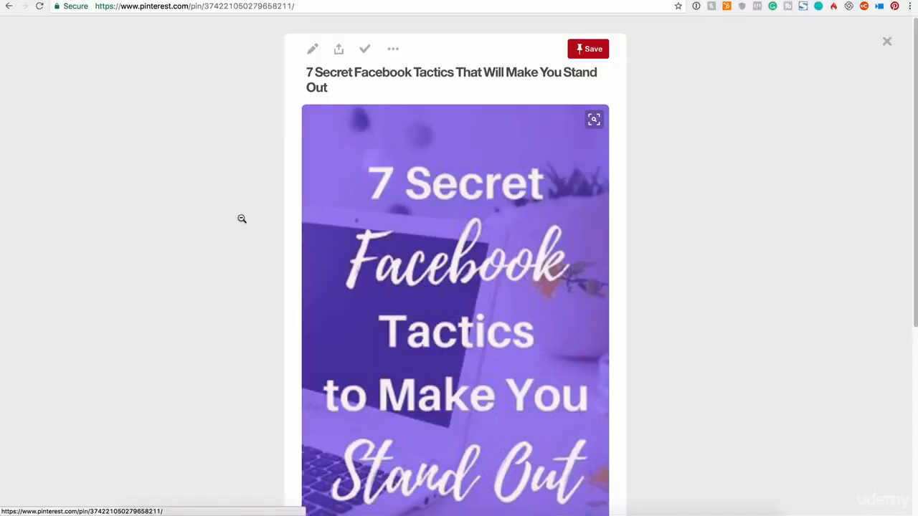
click(287, 6)
key(super+c)
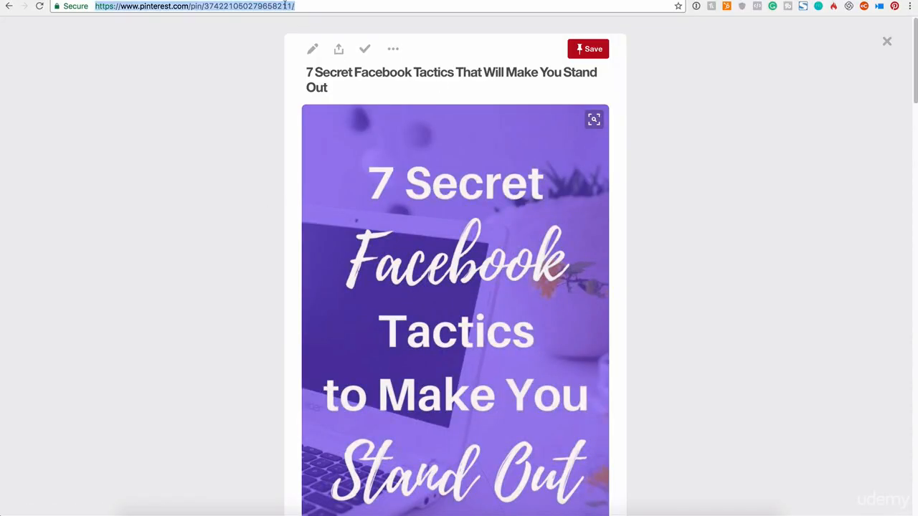
right_click(287, 6)
click(307, 20)
Step: Return to the widget builder and replace the sample Pin URL with the copied pin address
click(706, 0)
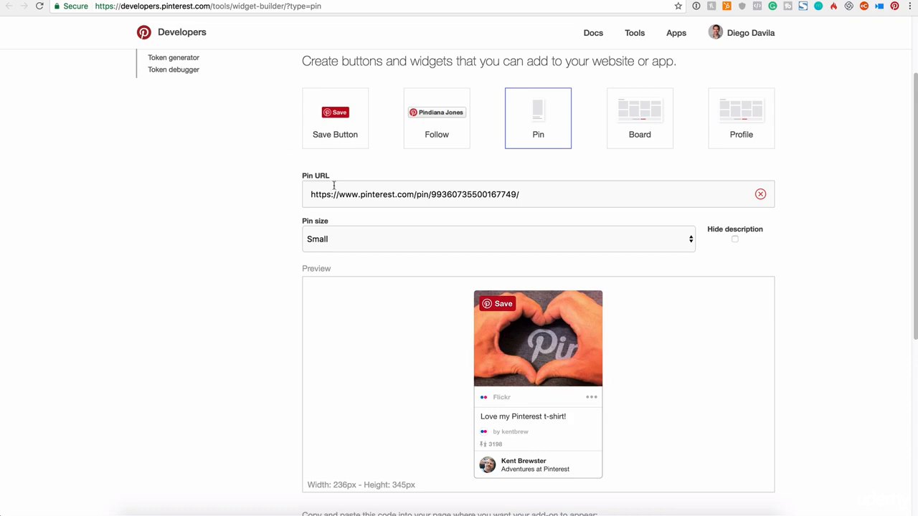
scroll(333, 185, up, 3)
drag(294, 111, 516, 106)
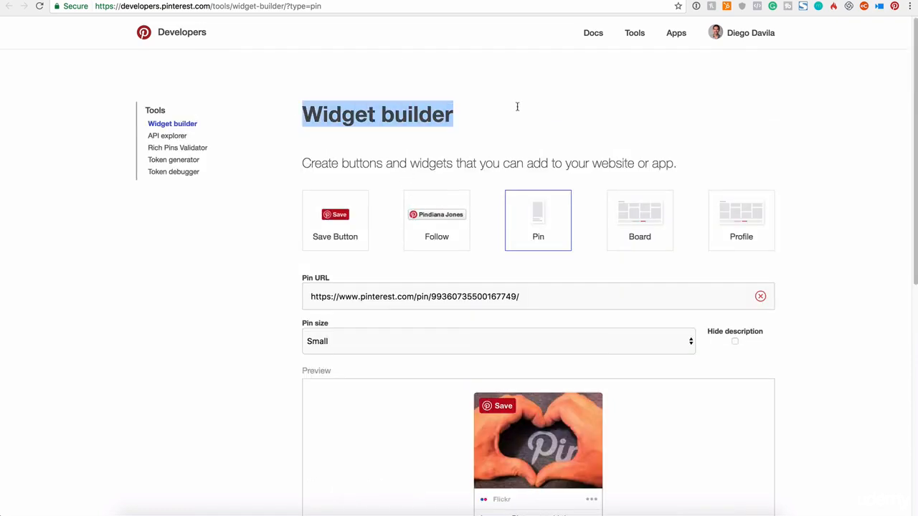
scroll(516, 107, down, 10)
scroll(498, 172, up, 8)
drag(522, 182, 271, 180)
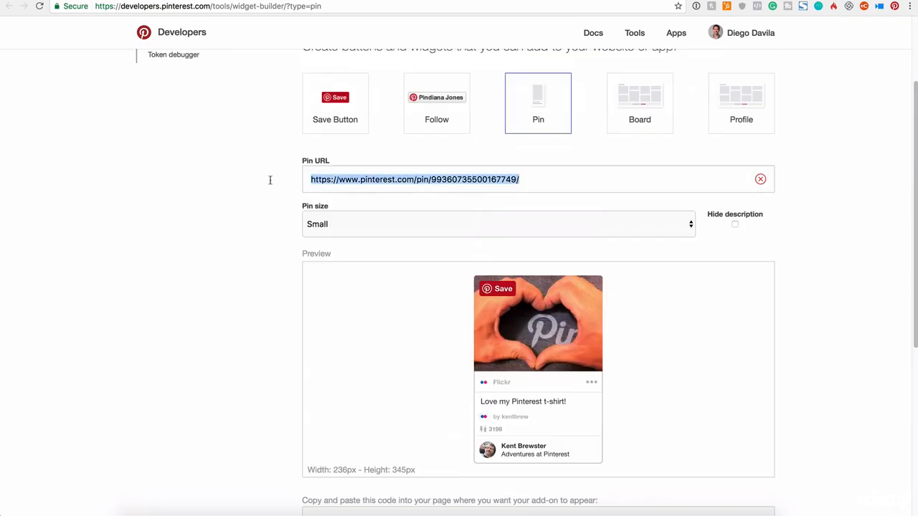
key(super+v)
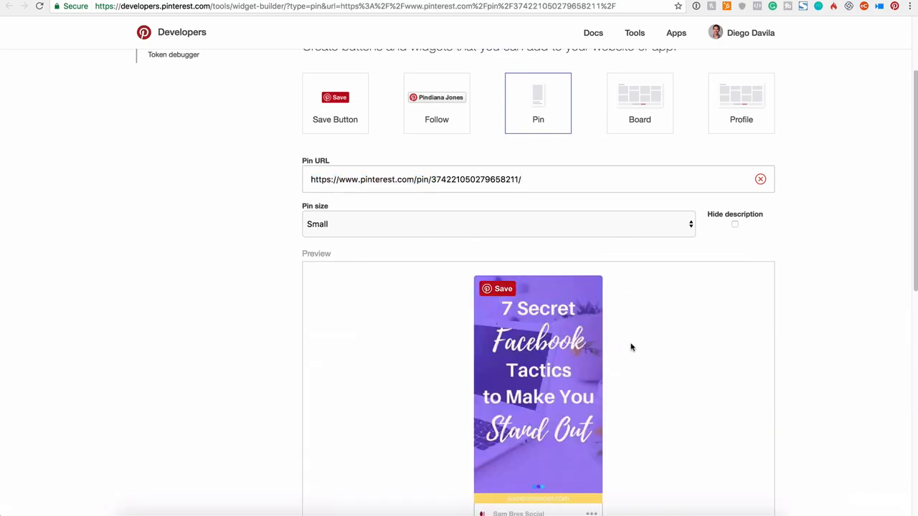
Step: Preview the pin widget in the Medium and Large sizes and set the pin size back to Small
scroll(629, 346, down, 5)
scroll(561, 281, up, 3)
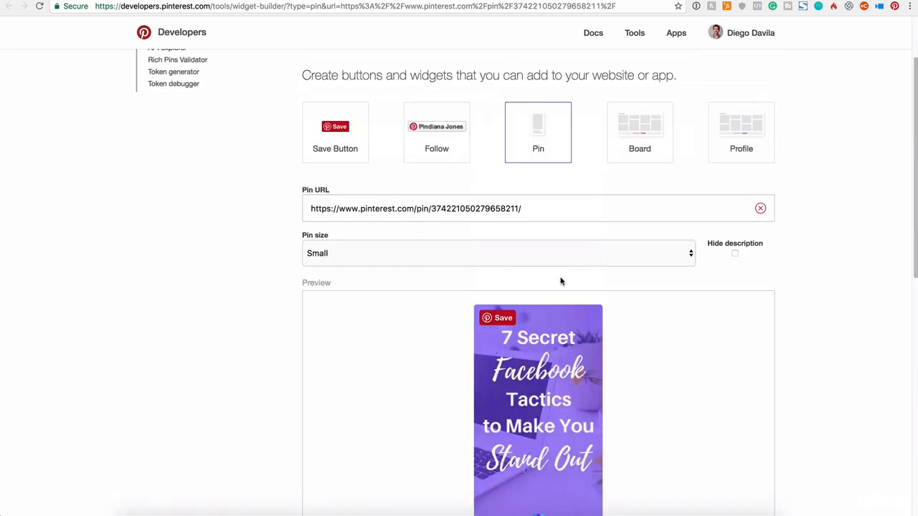
click(340, 258)
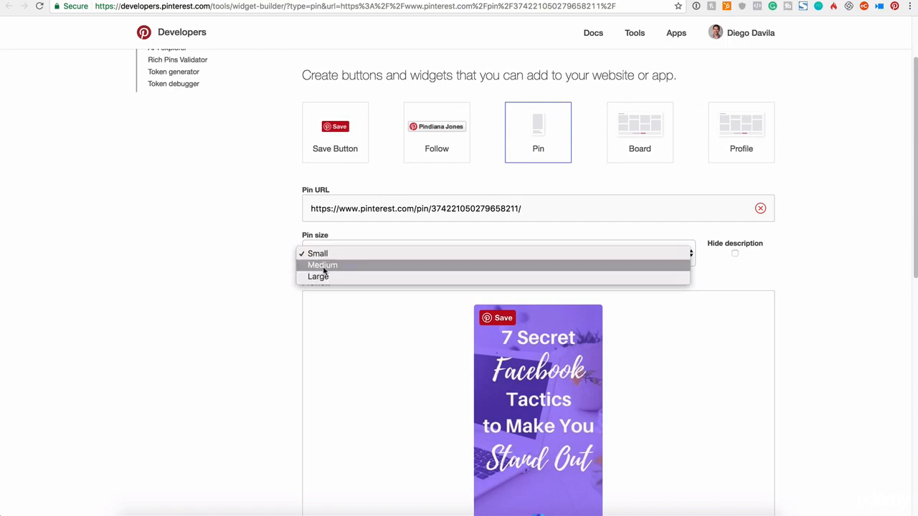
click(320, 264)
scroll(457, 307, down, 4)
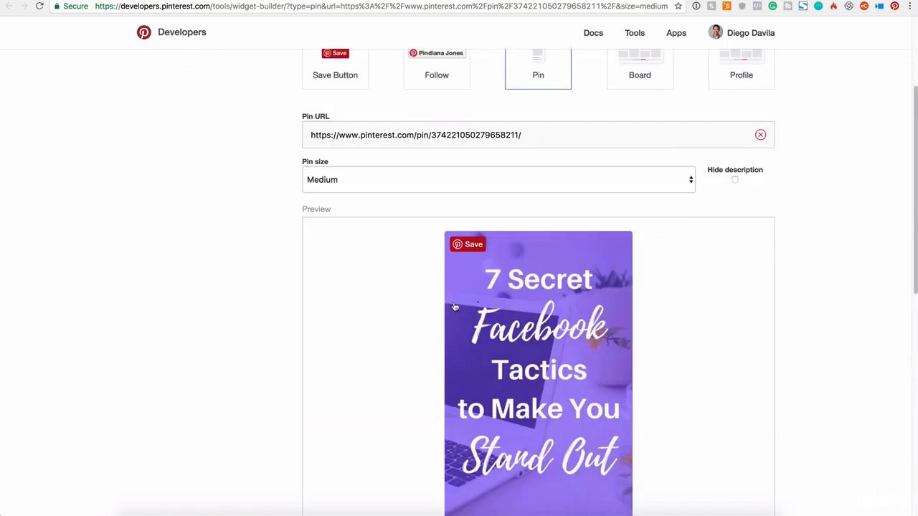
click(364, 125)
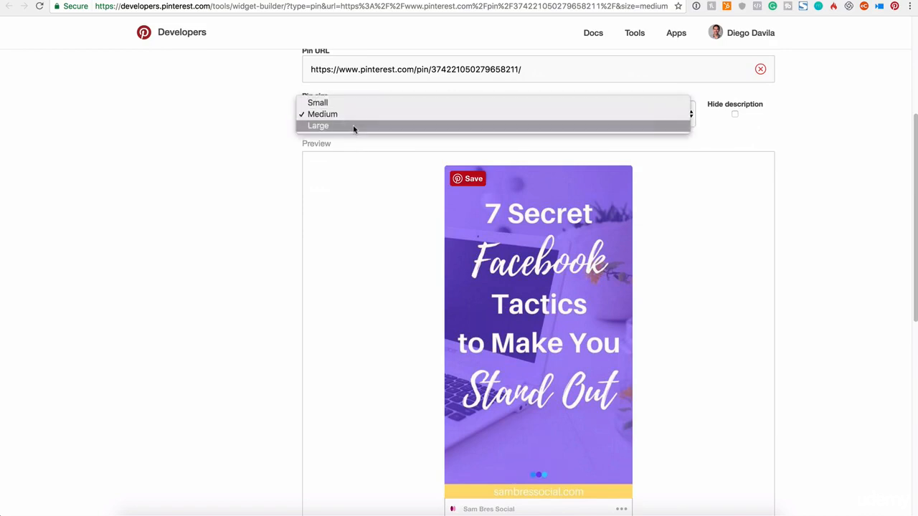
click(352, 126)
click(377, 114)
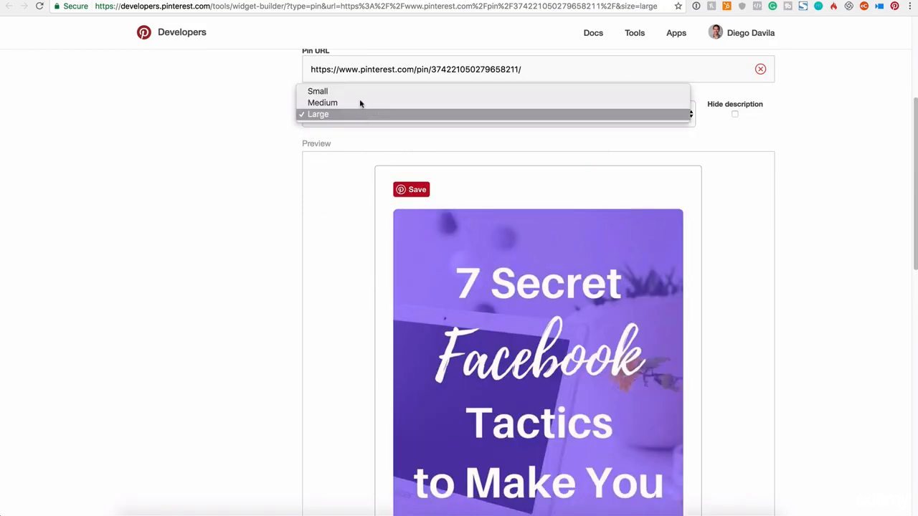
click(363, 94)
Step: Enable Hide description for the pin widget
scroll(676, 248, down, 2)
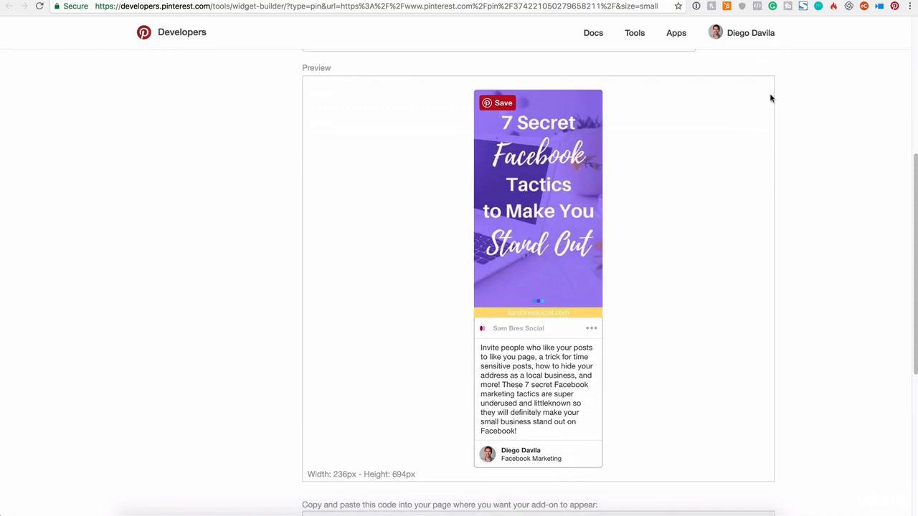
scroll(738, 122, up, 1)
scroll(735, 64, up, 1)
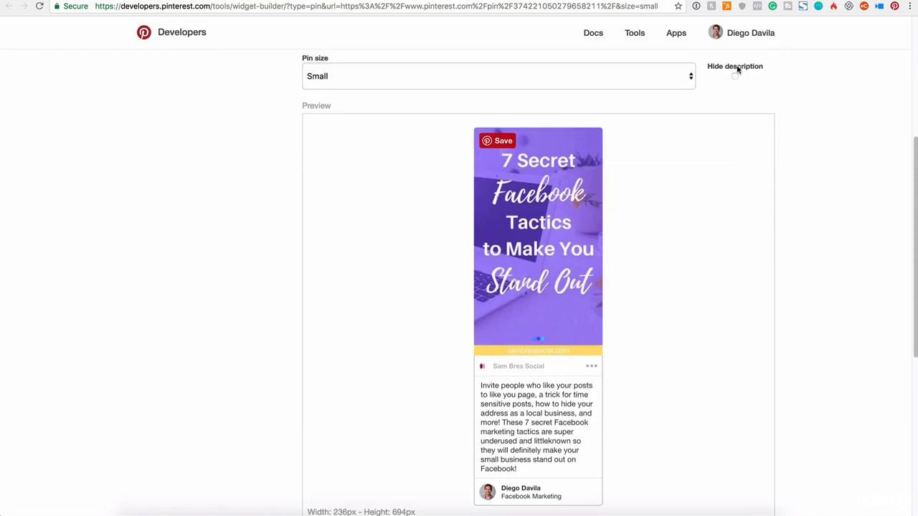
click(734, 76)
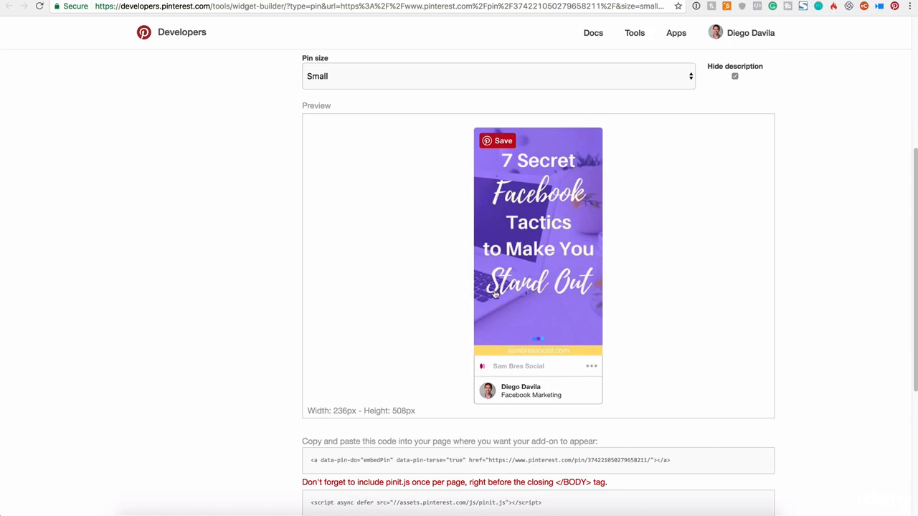
Step: Review the pin widget's preview and highlight its embed code and the pinit.js script line
scroll(461, 322, down, 3)
scroll(426, 215, up, 2)
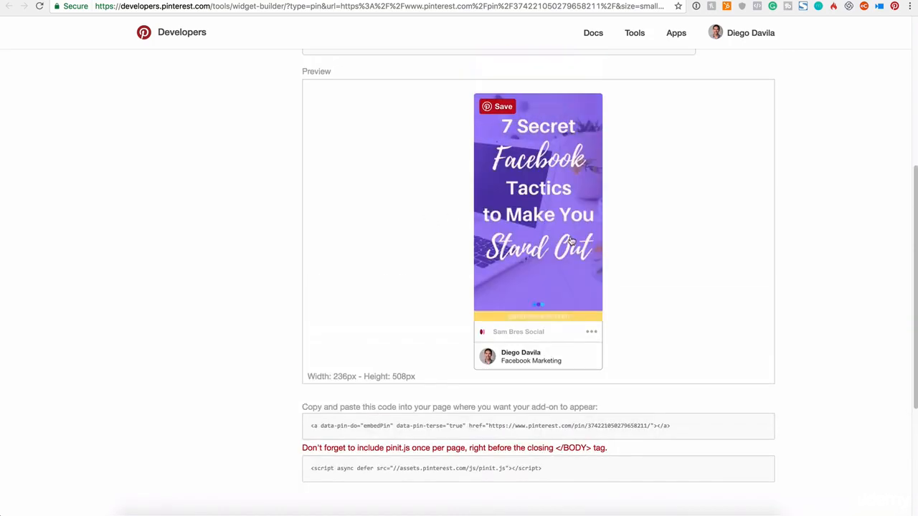
drag(311, 427, 527, 426)
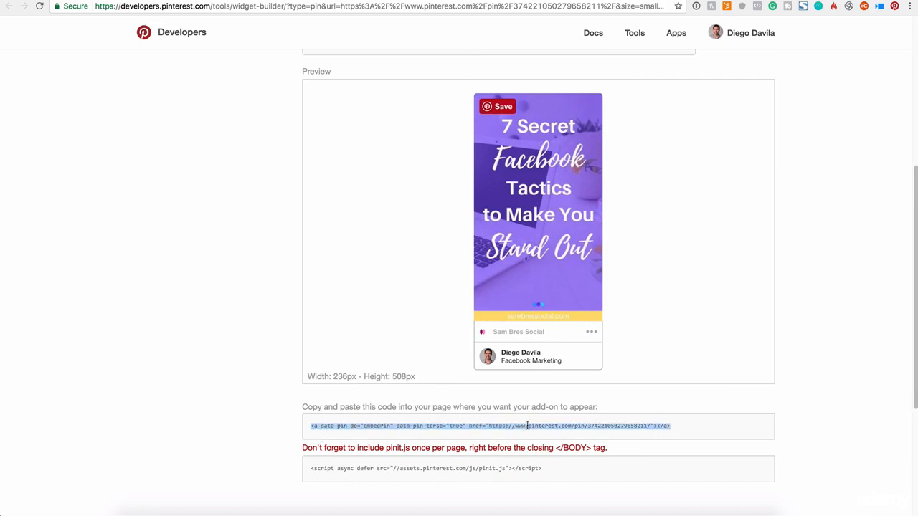
drag(540, 469, 332, 467)
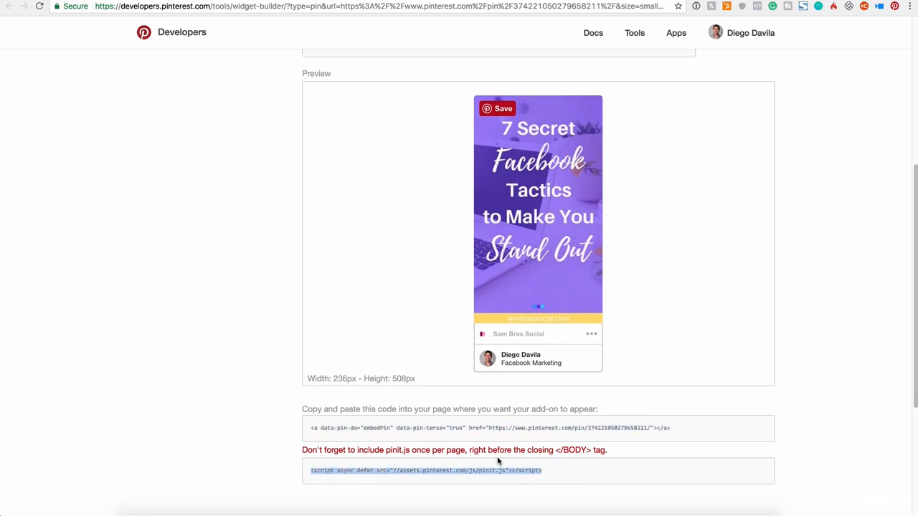
scroll(502, 463, up, 6)
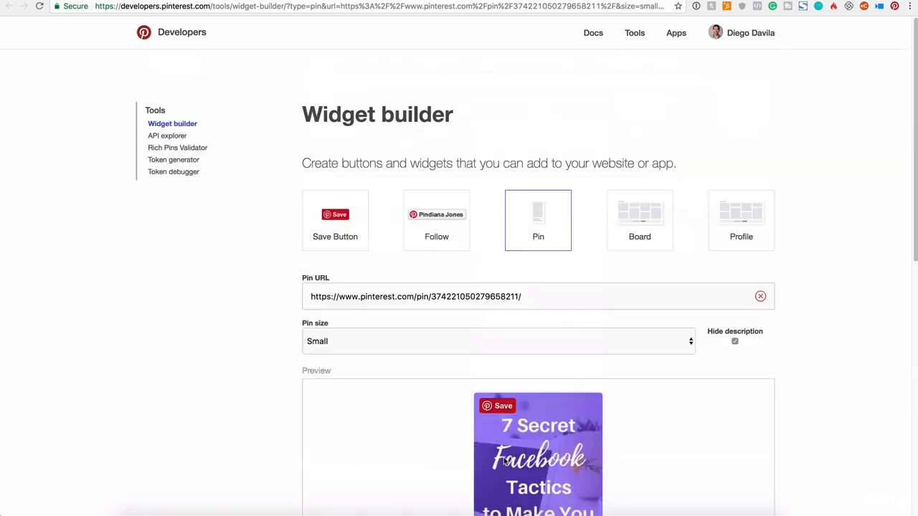
Step: Switch to the Board widget, highlight the board URL label, and bring up the profile's boards on Pinterest
click(641, 242)
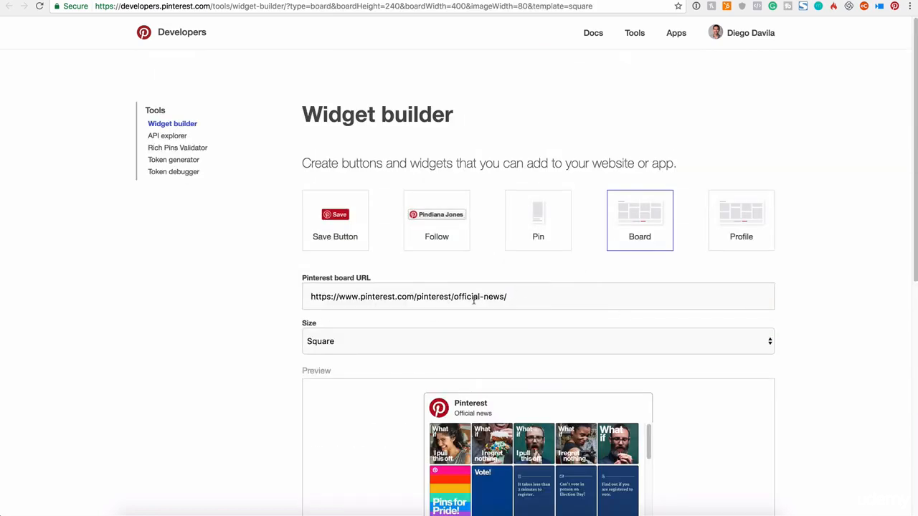
drag(308, 273, 373, 279)
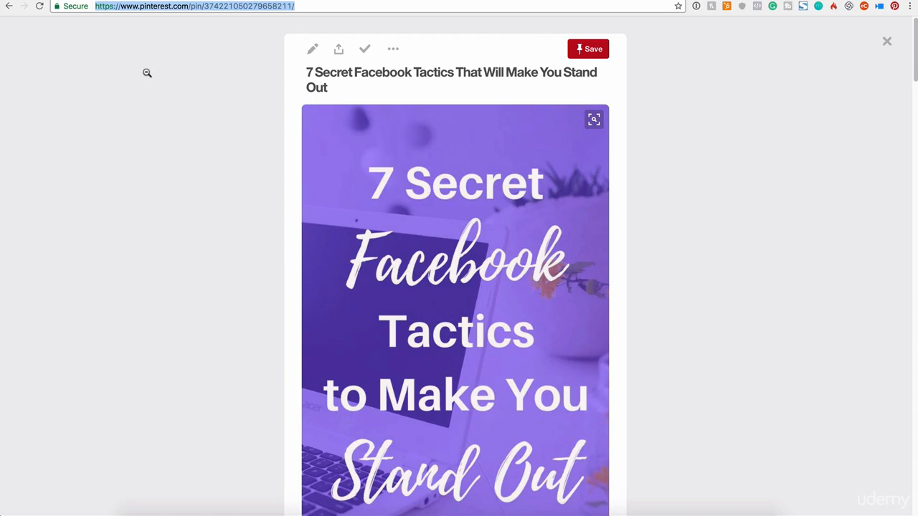
click(227, 69)
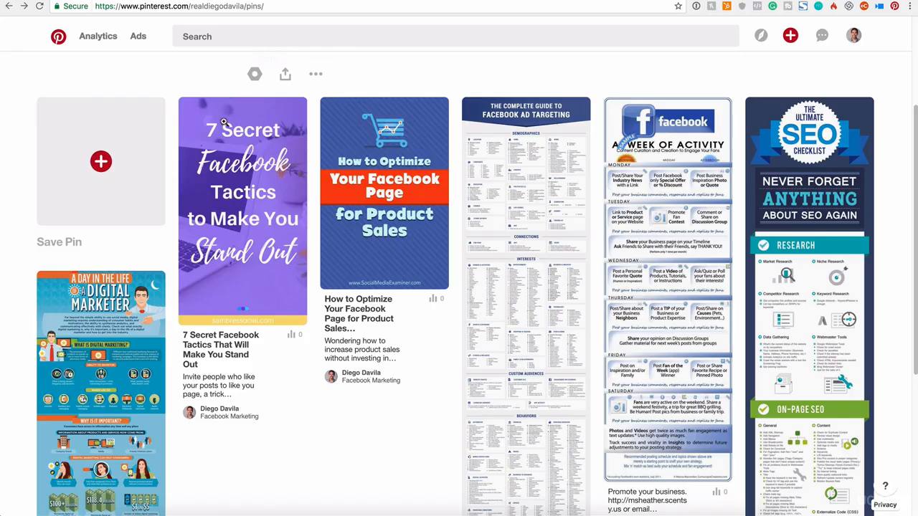
scroll(160, 172, up, 2)
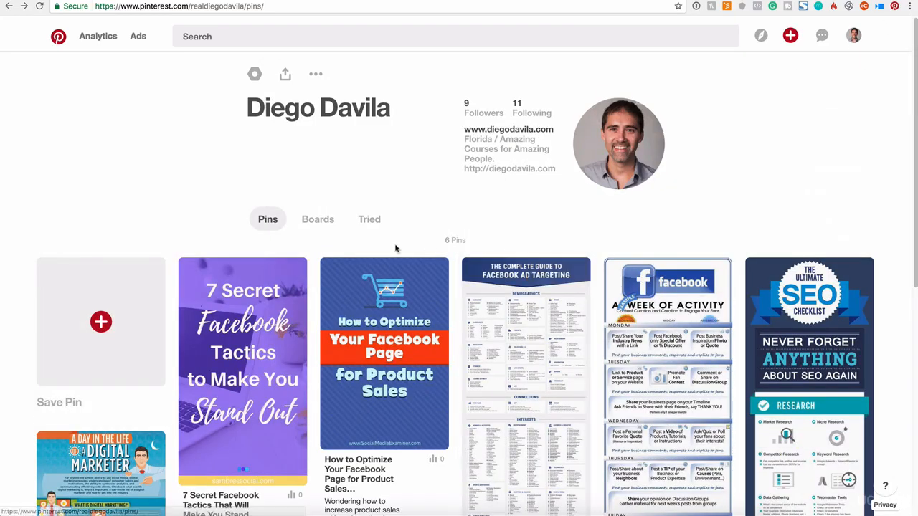
click(318, 220)
scroll(422, 270, down, 2)
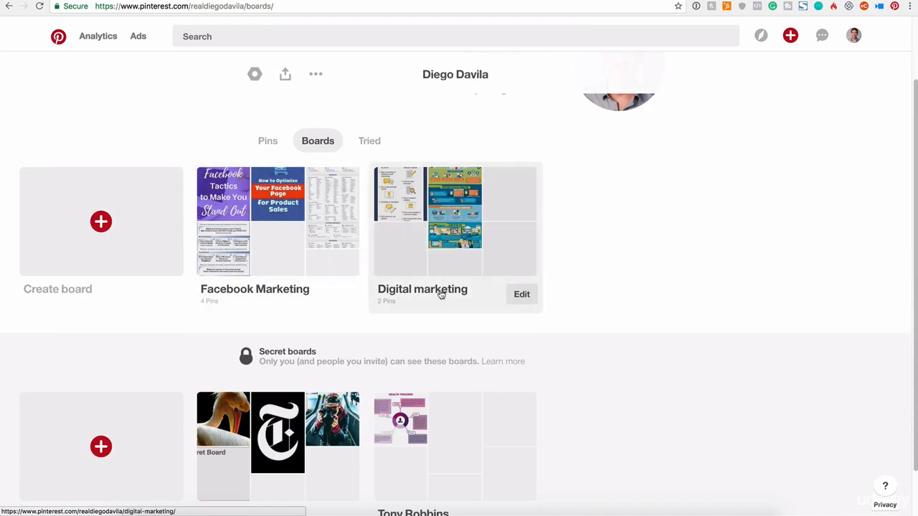
Step: Copy the address of the Digital marketing board and paste it as the Pinterest board URL in the widget builder
click(440, 294)
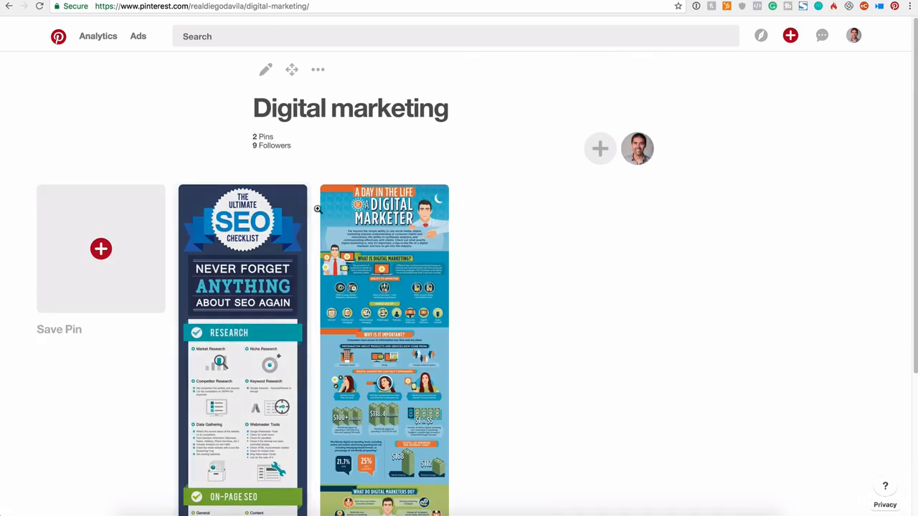
click(299, 5)
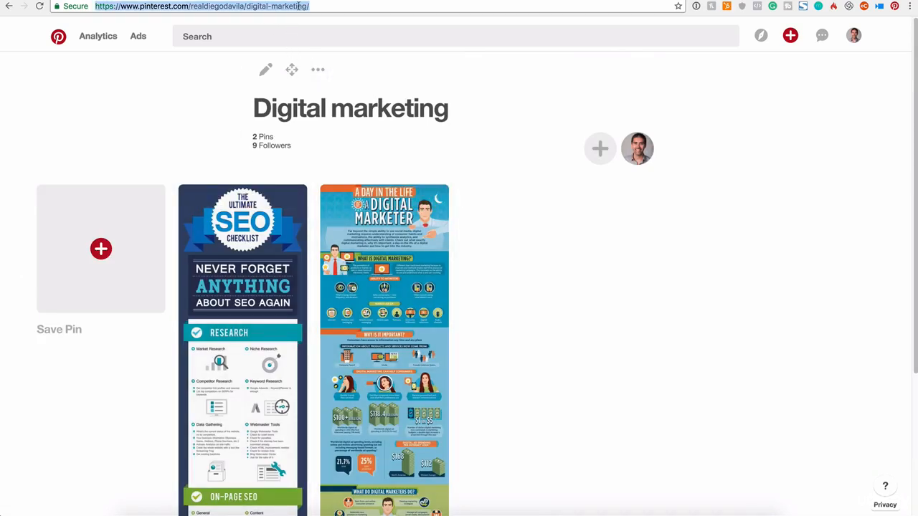
right_click(299, 6)
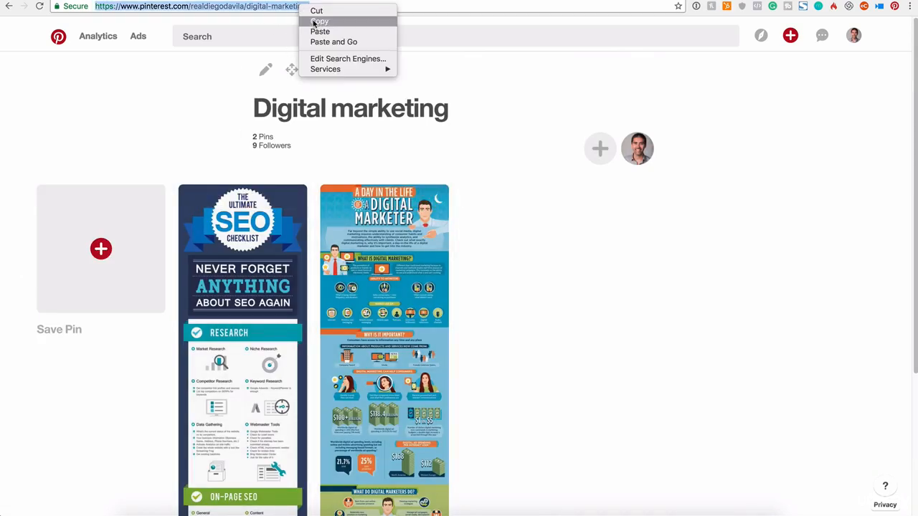
click(316, 22)
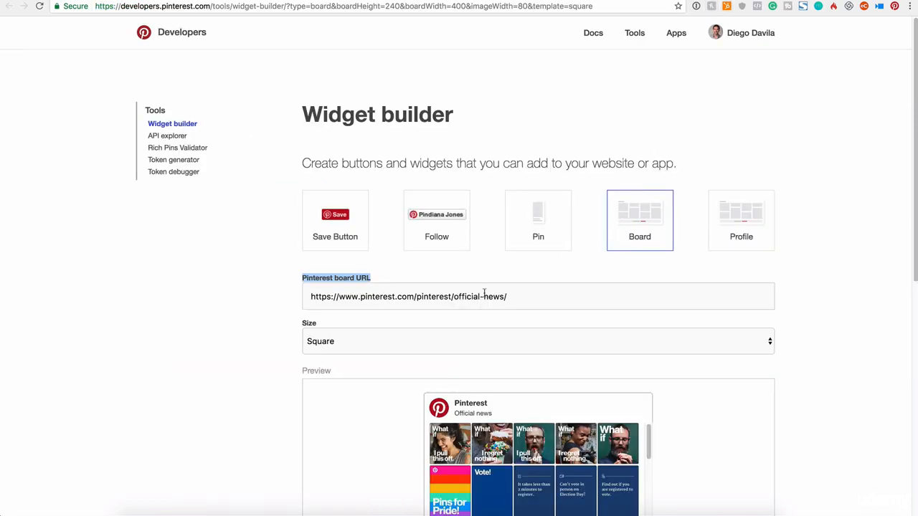
drag(529, 302, 240, 284)
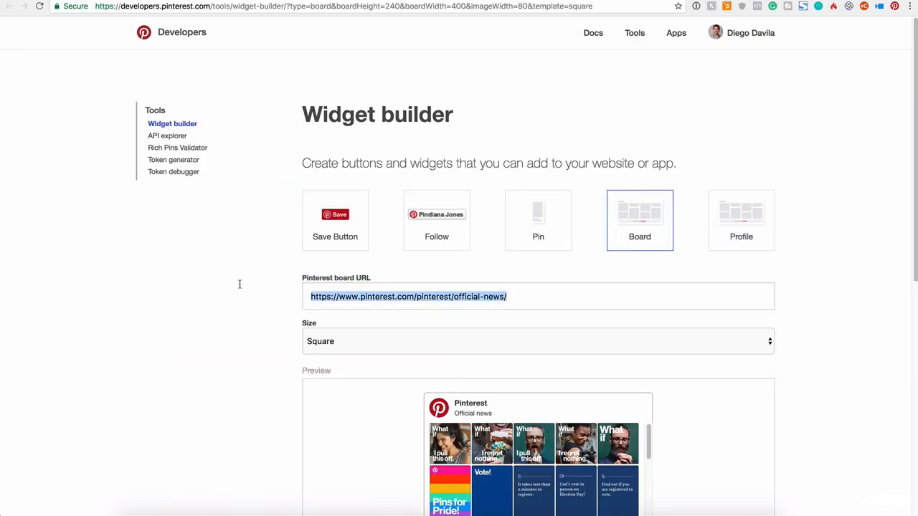
key(super+v)
Step: Examine the Square board widget's preview, including its scrollable pins and follow button, and the embed code below it
scroll(487, 358, down, 3)
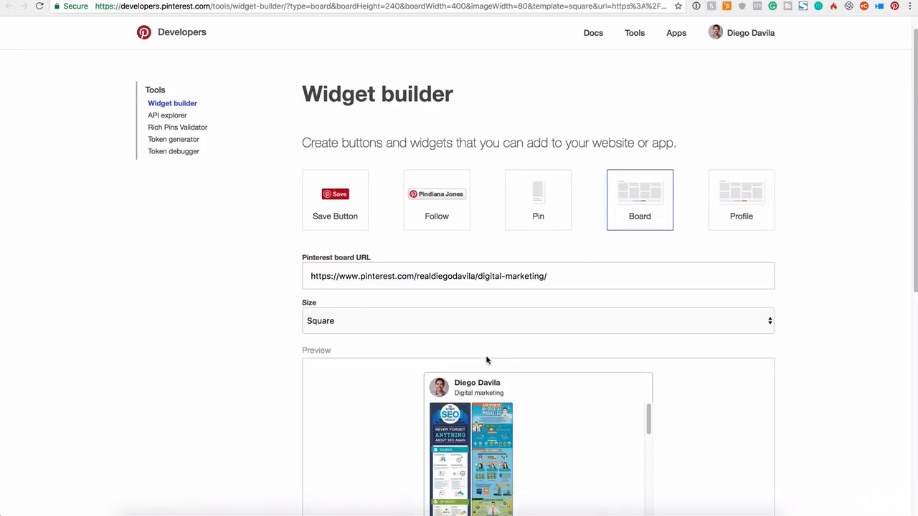
scroll(507, 417, up, 3)
scroll(711, 434, down, 1)
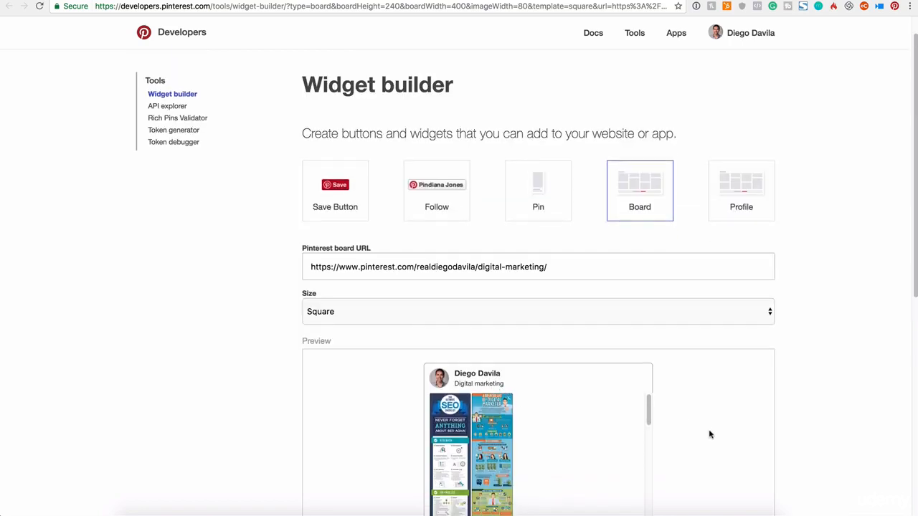
scroll(542, 405, down, 4)
scroll(689, 438, down, 1)
scroll(502, 433, up, 2)
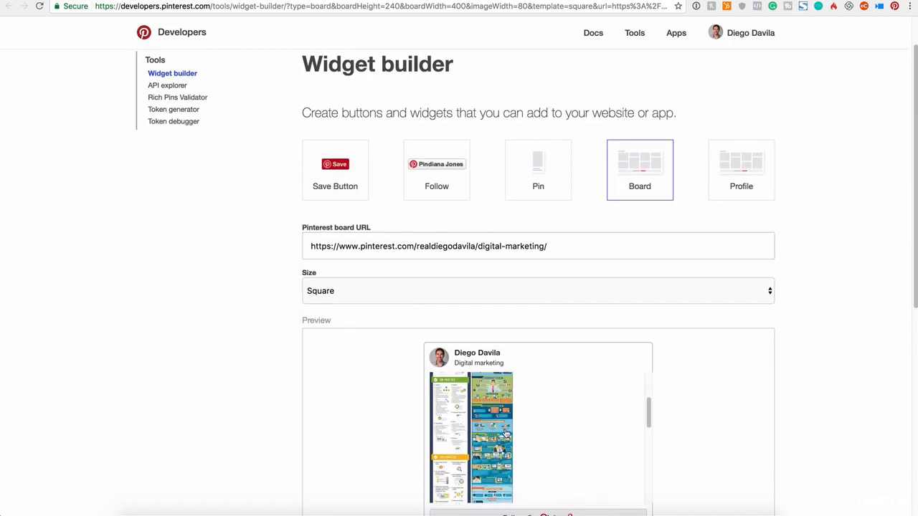
scroll(674, 430, down, 4)
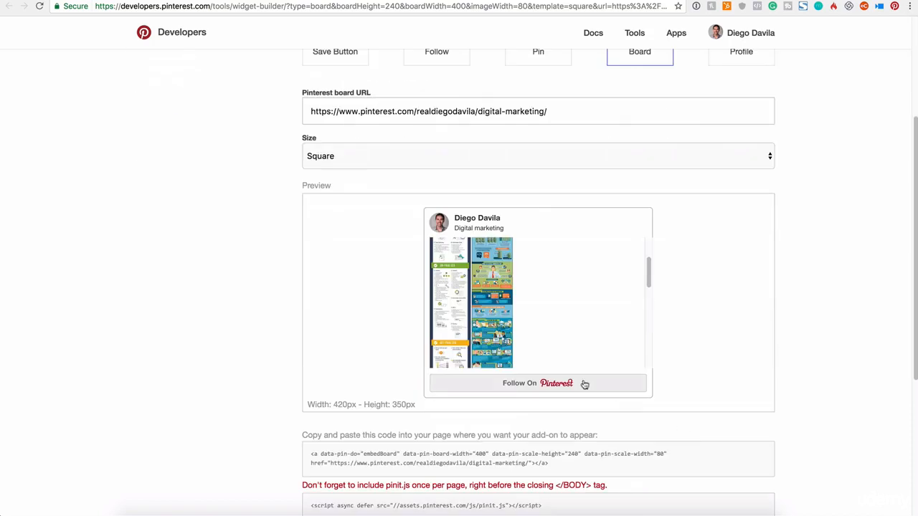
scroll(520, 317, up, 3)
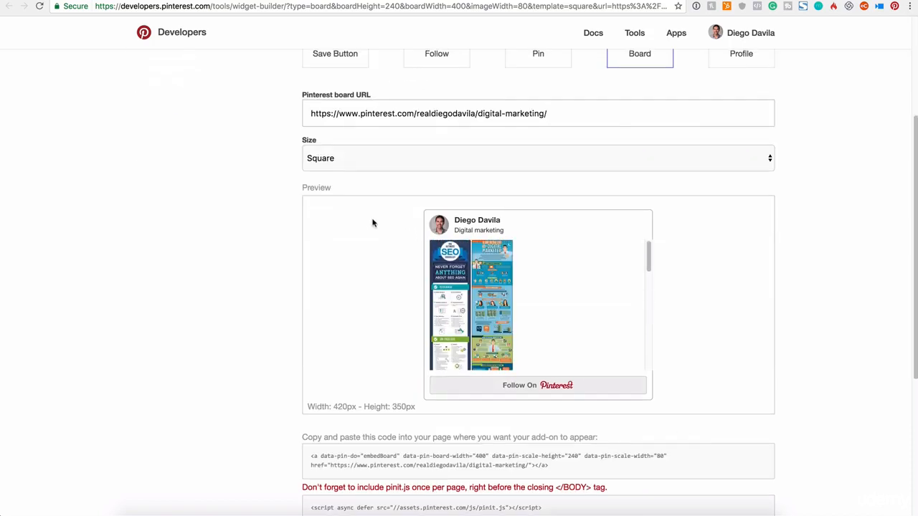
Step: Set the board widget's size to Sidebar and look over its preview
click(357, 163)
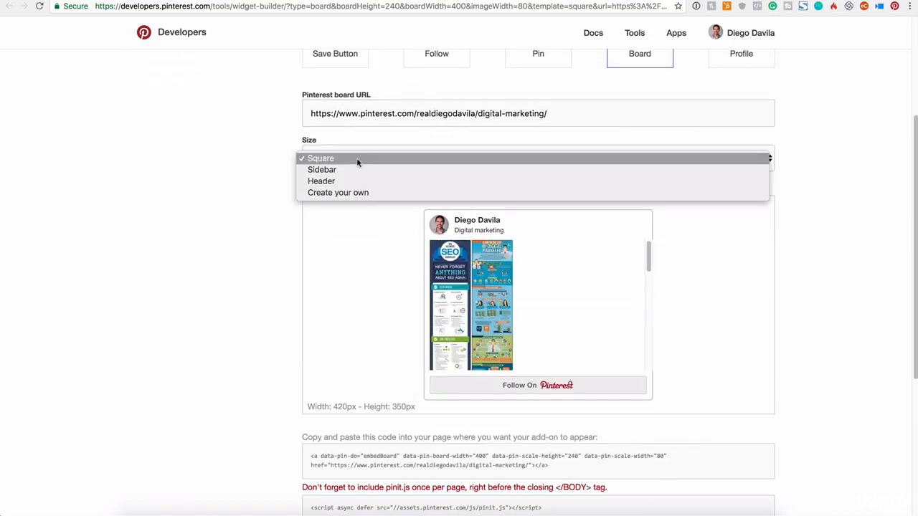
click(322, 170)
scroll(615, 356, down, 3)
scroll(616, 349, up, 5)
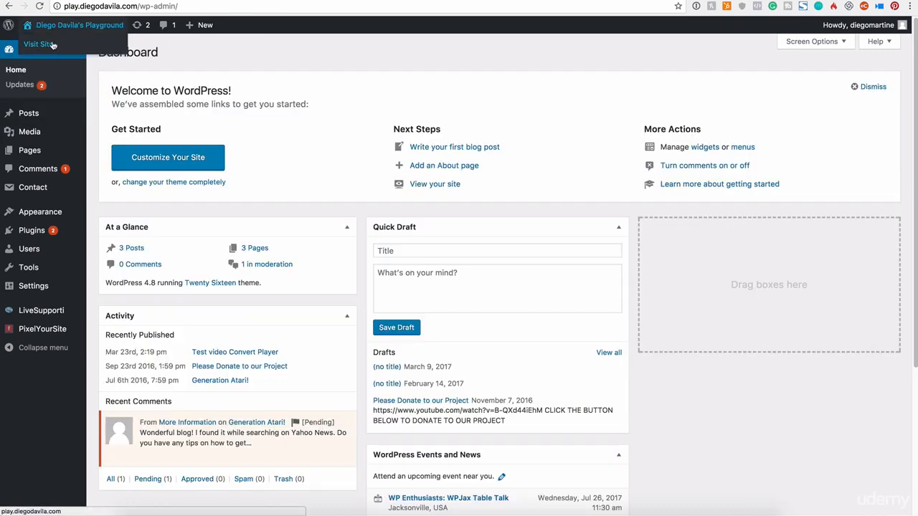
Step: Open the live site from the WordPress dashboard and examine the widgets in its sidebar
click(57, 43)
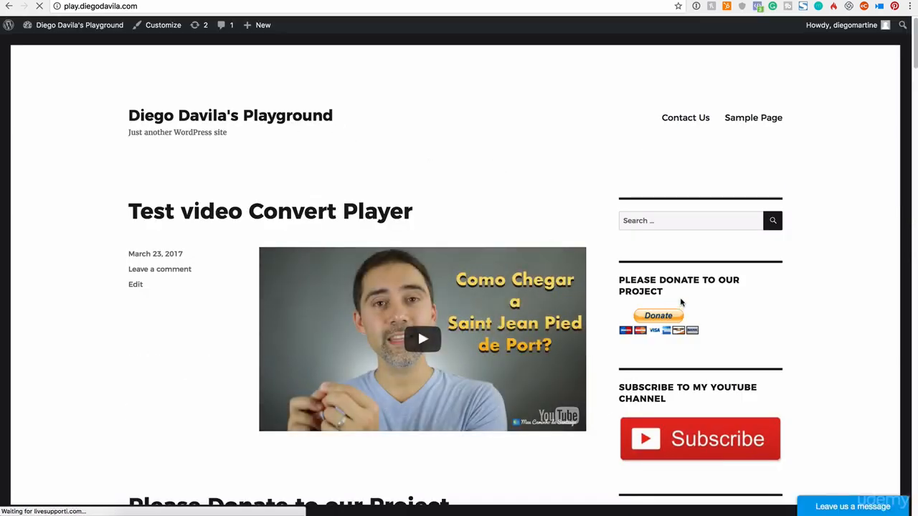
scroll(728, 247, down, 2)
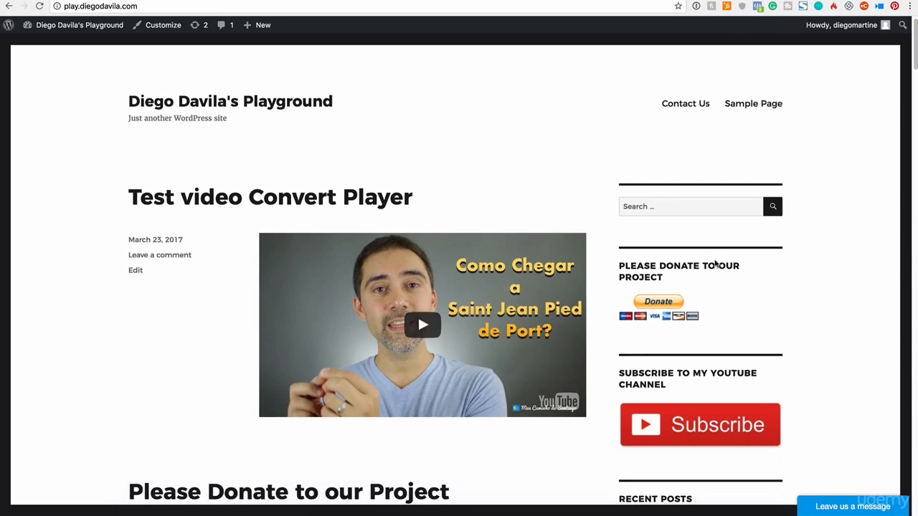
scroll(718, 254, down, 2)
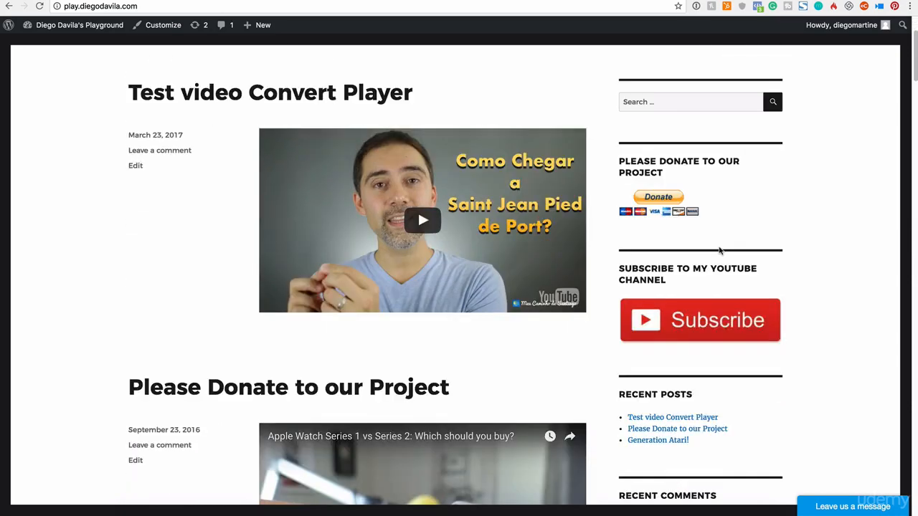
scroll(738, 266, down, 20)
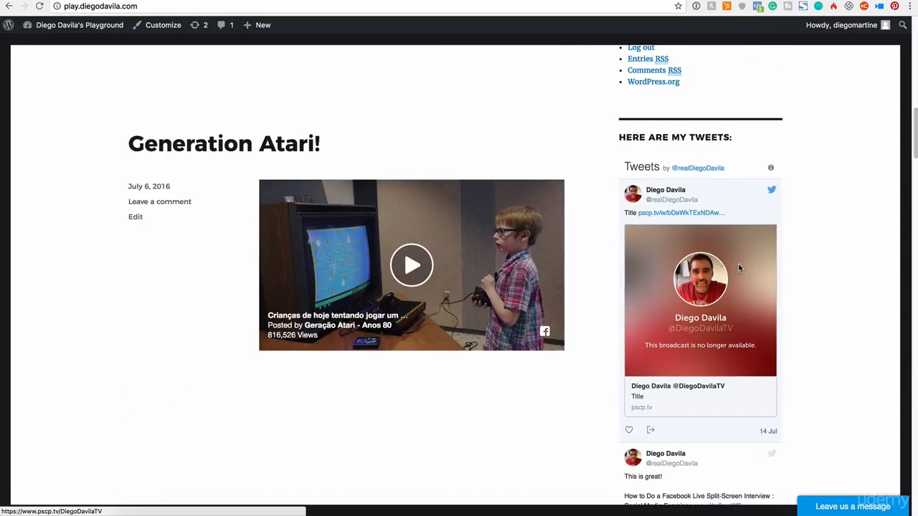
scroll(737, 268, up, 17)
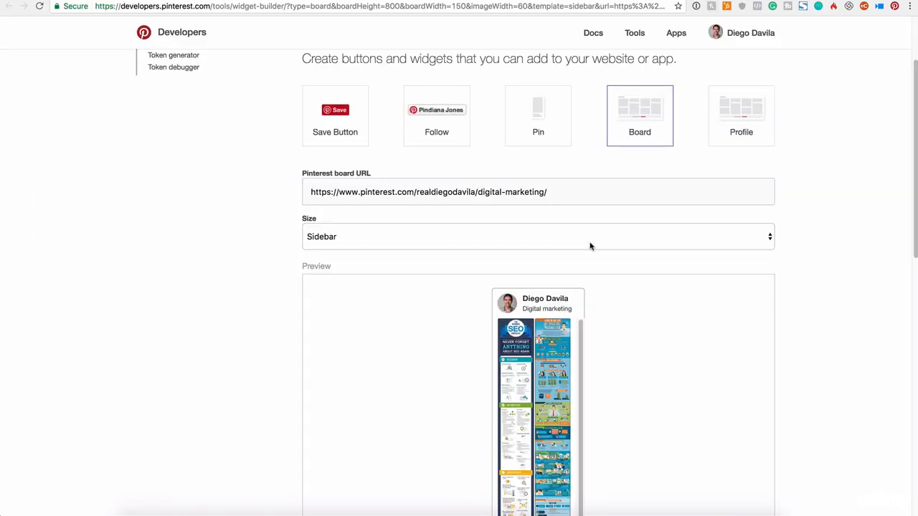
Step: Compare the board widget's Sidebar preview with the sidebar of the WordPress site
scroll(590, 245, down, 5)
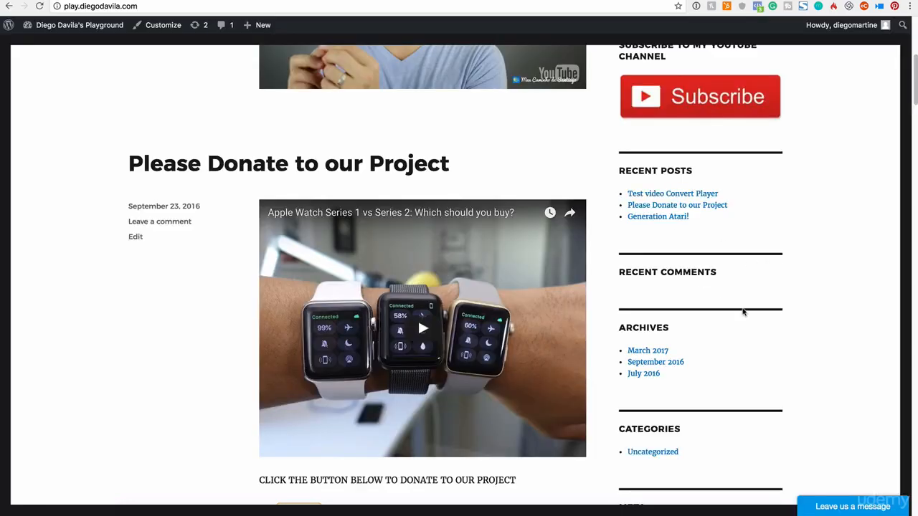
scroll(743, 311, down, 5)
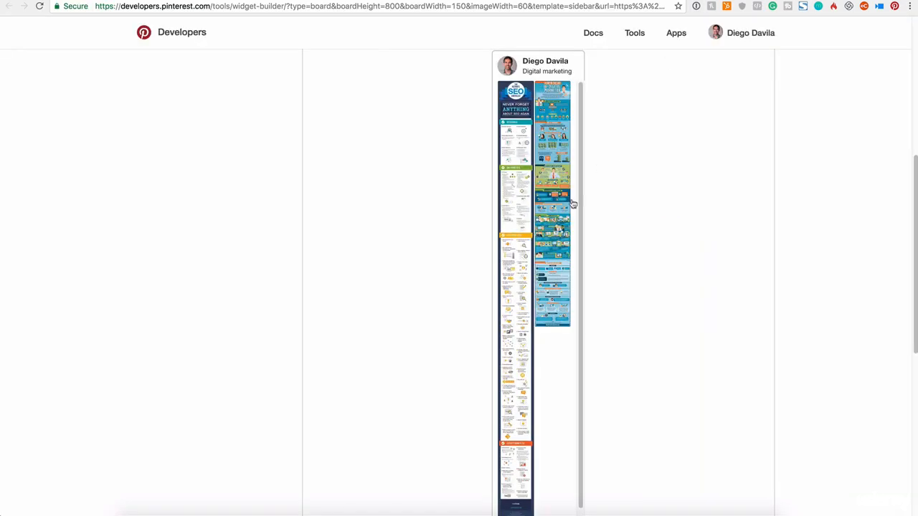
scroll(583, 148, up, 5)
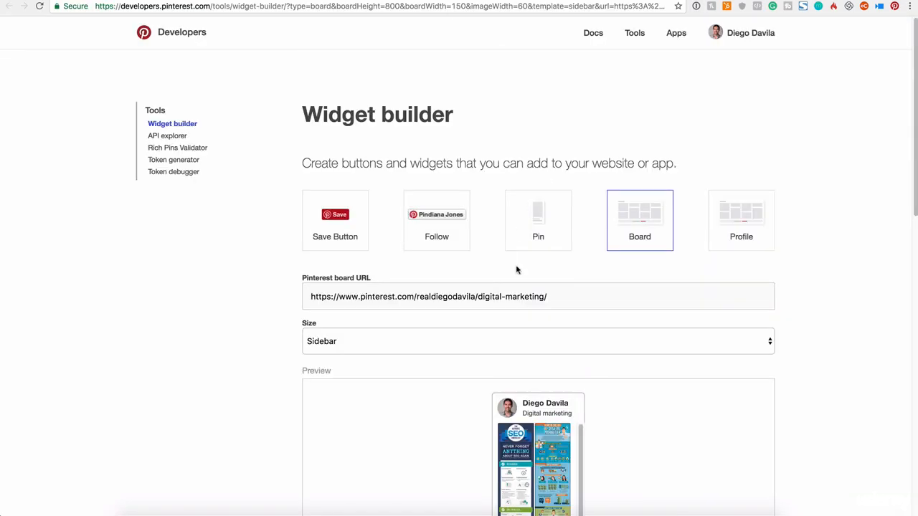
Step: Switch to the Profile widget with the own profile's address as the Pinterest user URL and highlight that URL
click(745, 230)
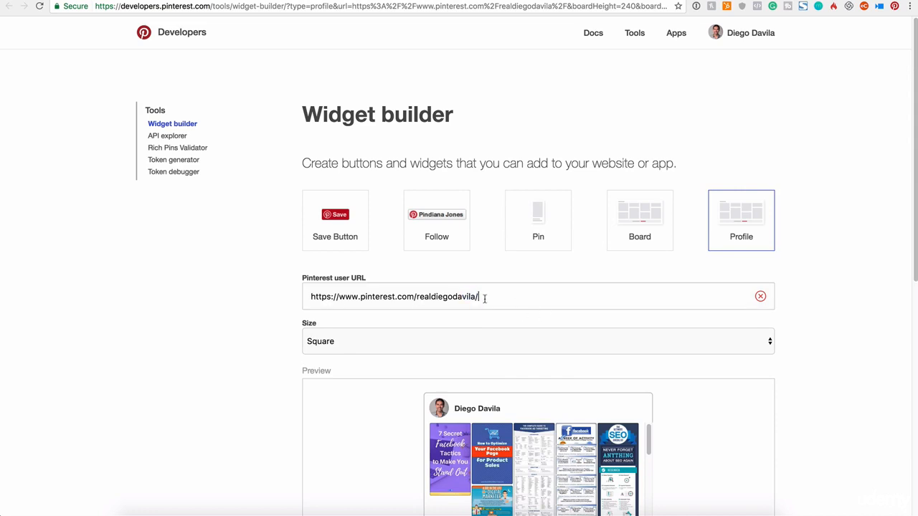
triple_click(374, 288)
scroll(734, 444, down, 2)
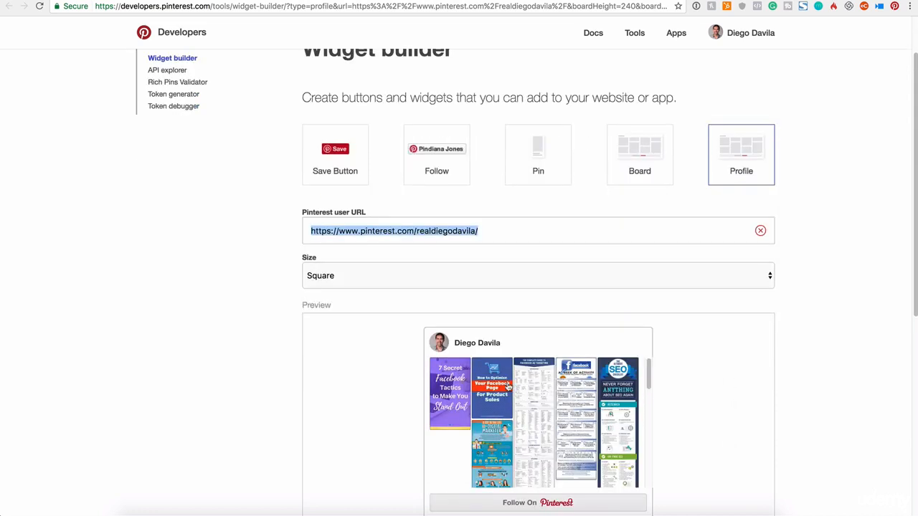
Step: Try the Create your own size for the profile widget and check its image width, board height and board width fields
click(404, 276)
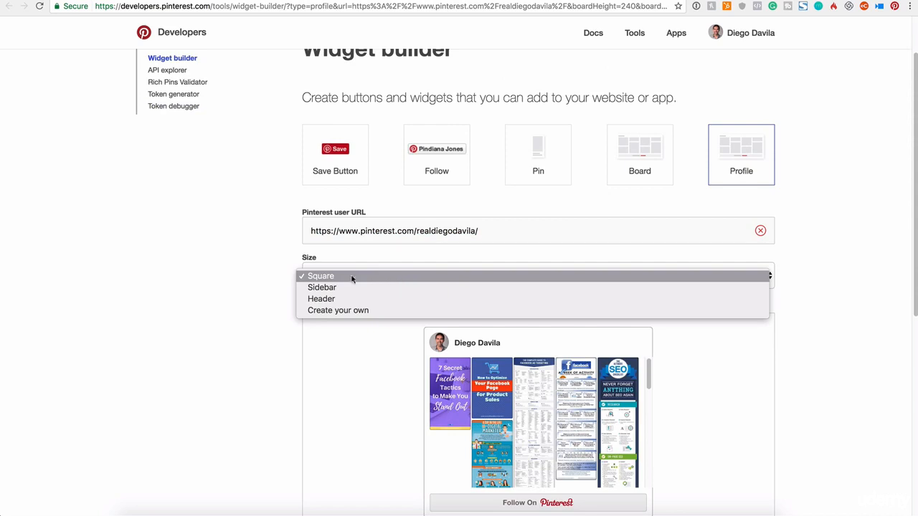
click(328, 310)
scroll(868, 375, down, 5)
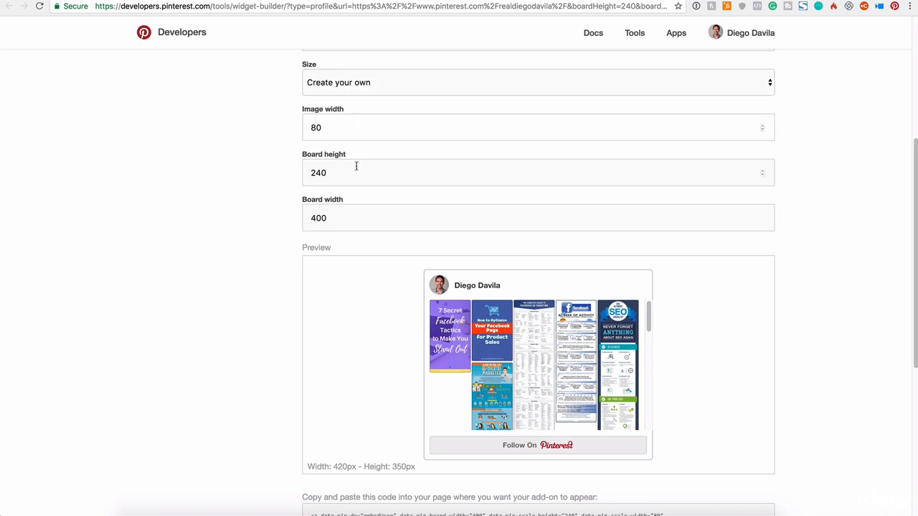
click(367, 211)
scroll(702, 372, down, 2)
scroll(703, 370, up, 10)
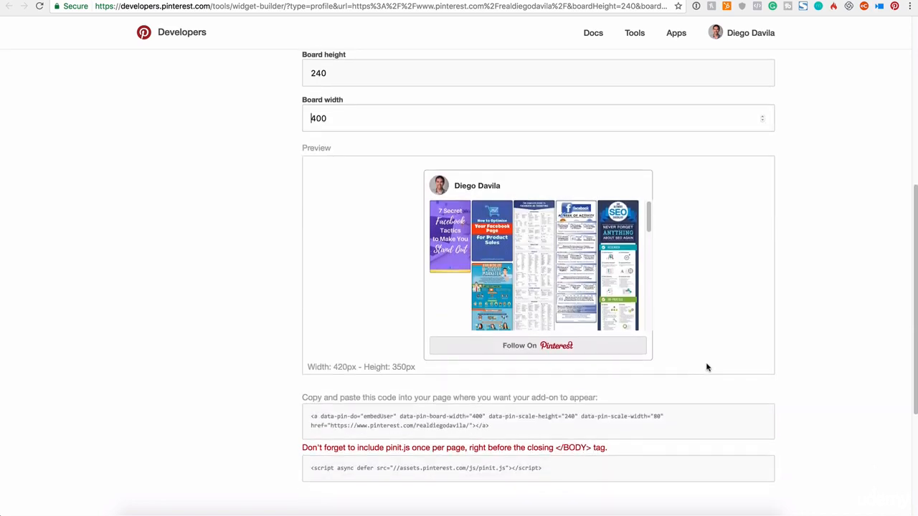
Step: Review the custom-sized profile widget's preview and embed code along with the available widget types
scroll(795, 297, down, 10)
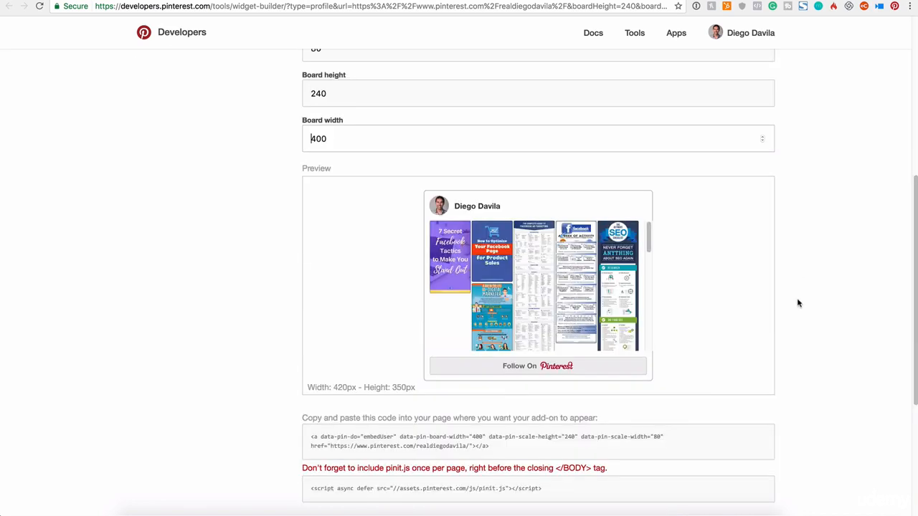
scroll(797, 304, up, 7)
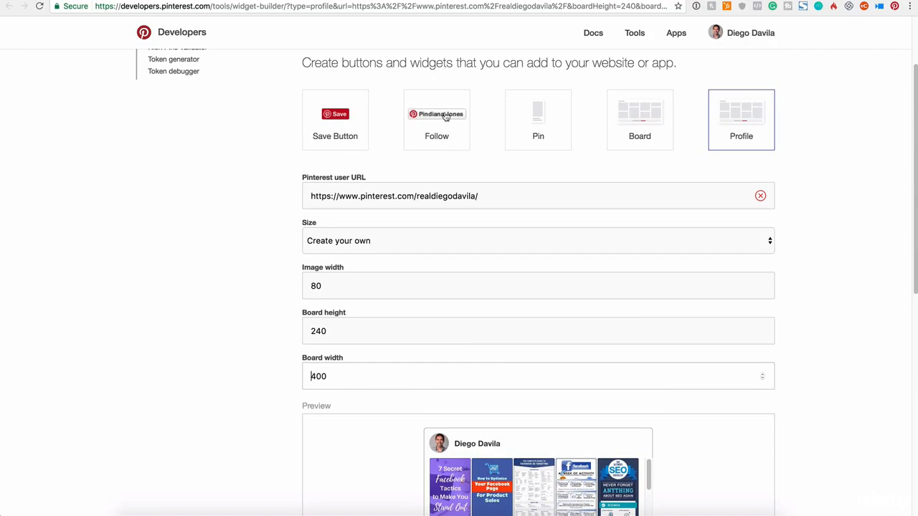
scroll(821, 215, down, 3)
scroll(481, 291, down, 2)
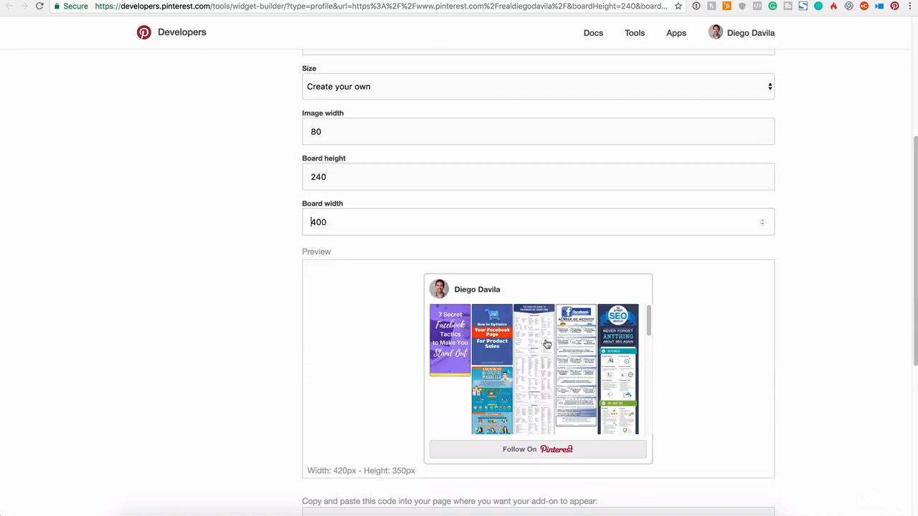
scroll(548, 339, up, 4)
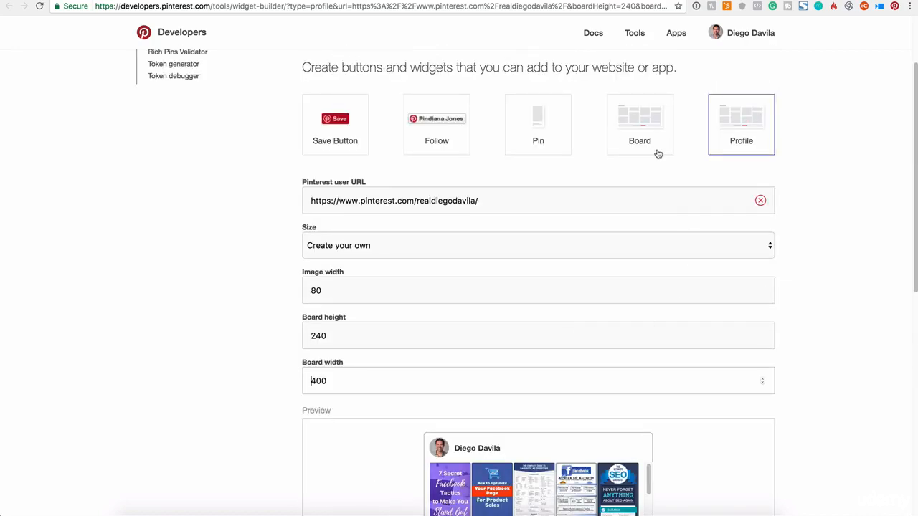
Step: Set the profile widget's size to Square
click(341, 249)
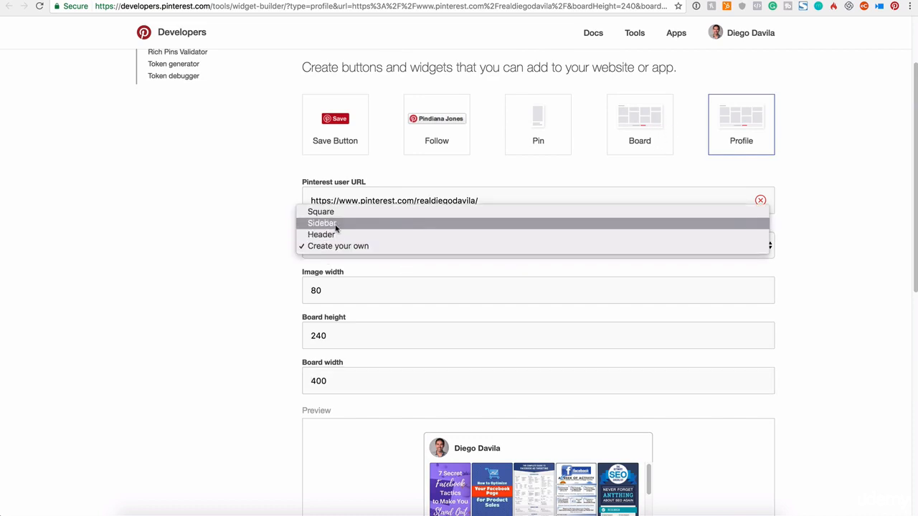
click(370, 246)
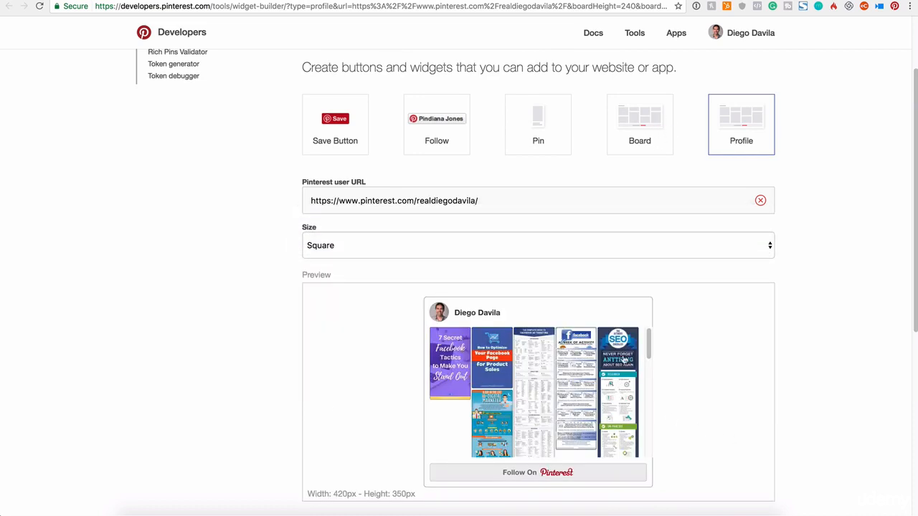
scroll(646, 360, down, 1)
Step: Highlight the Pinterest user URL and the profile widget's embed code, and review the code to paste into a page
drag(479, 201, 342, 213)
scroll(375, 280, down, 5)
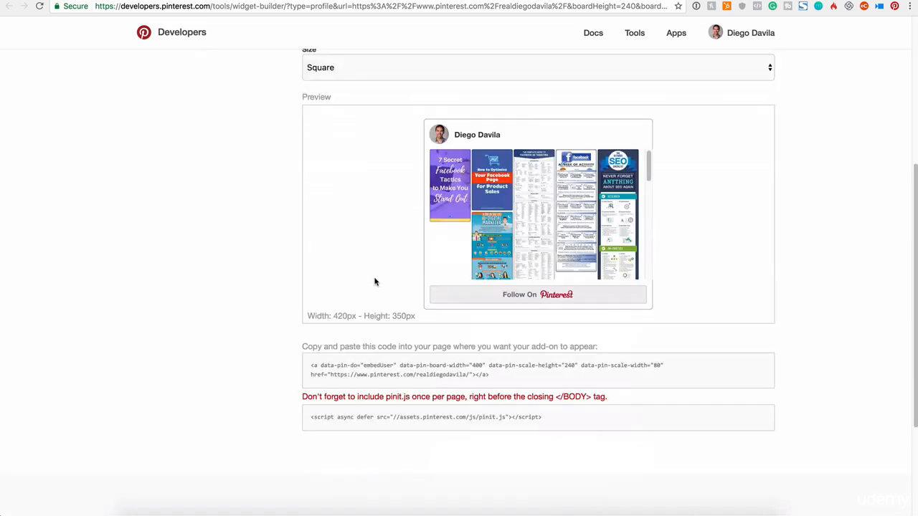
drag(304, 335, 513, 349)
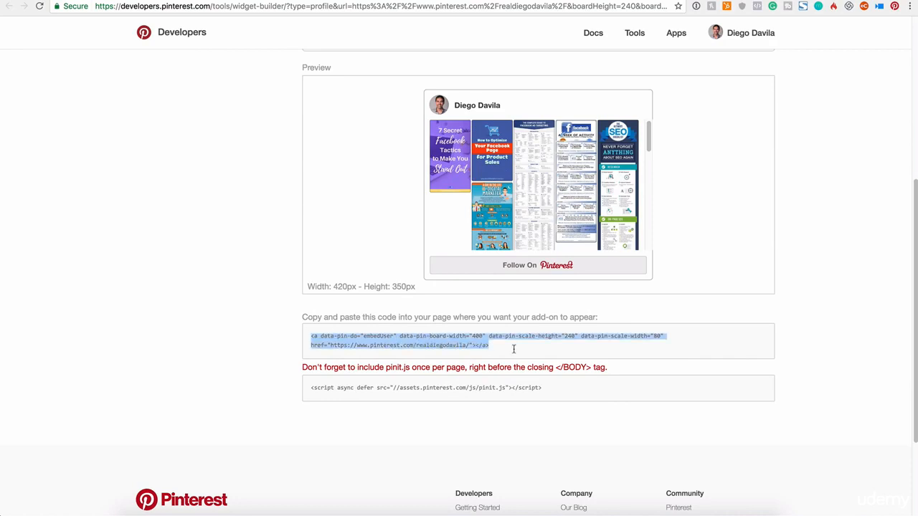
scroll(514, 352, up, 5)
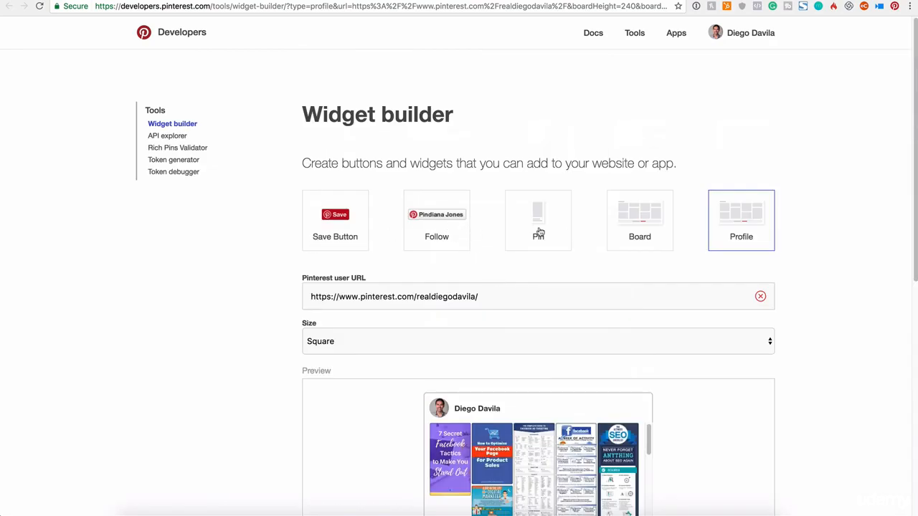
scroll(760, 244, down, 5)
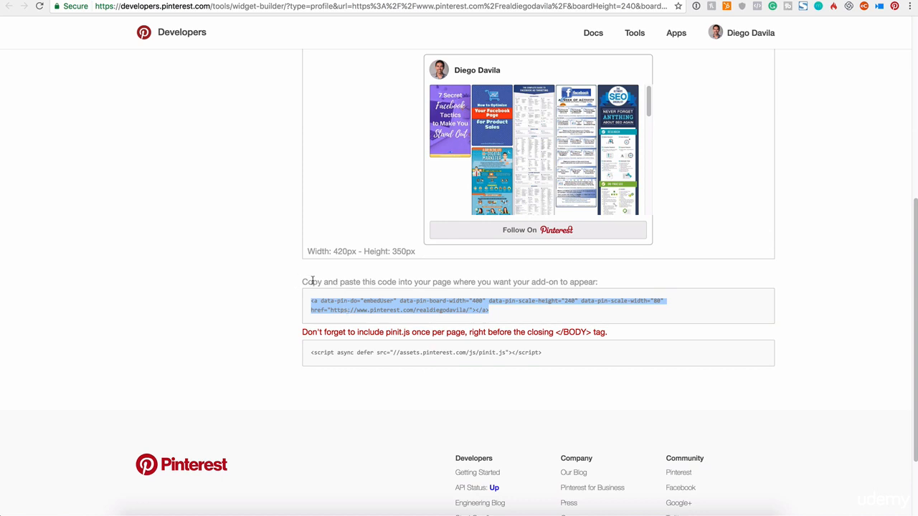
Step: Highlight the paste instruction, the closing BODY tag note and the pinit.js script line beneath the profile widget's embed code
drag(313, 281, 541, 287)
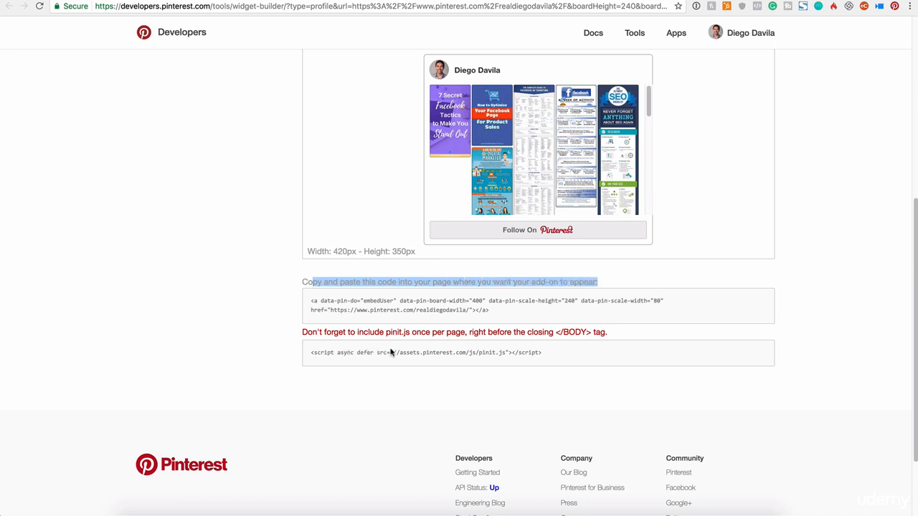
click(551, 352)
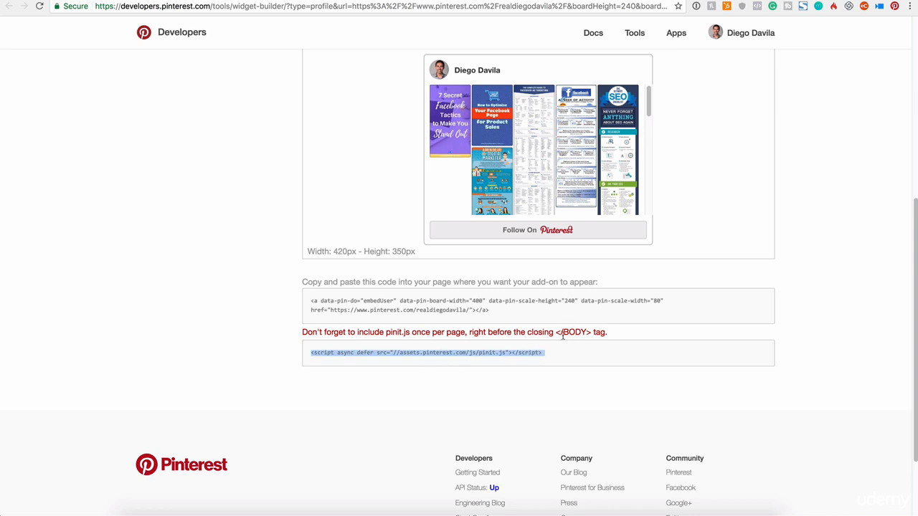
drag(562, 332, 584, 331)
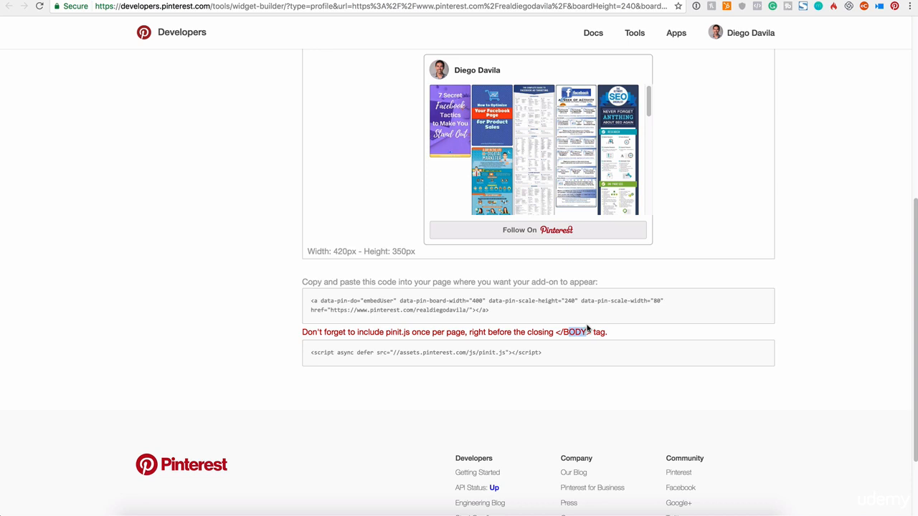
drag(590, 332, 557, 332)
click(544, 352)
drag(544, 352, 307, 354)
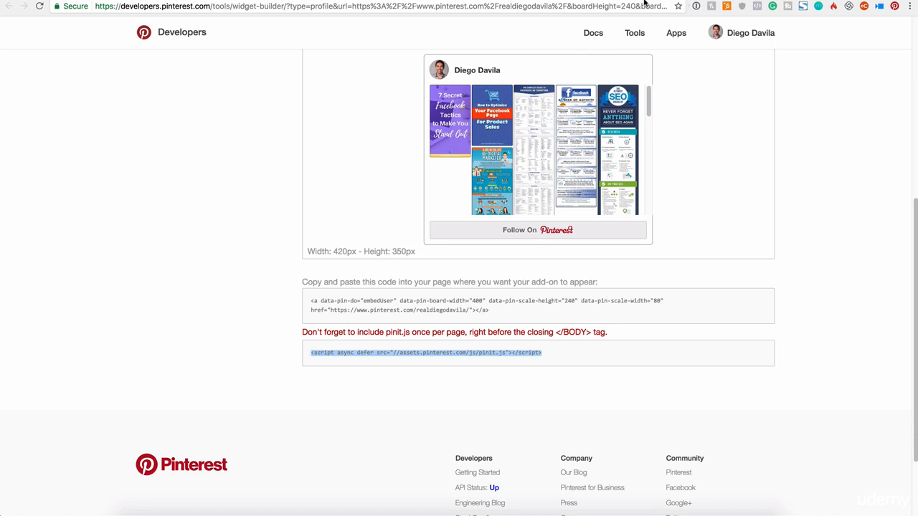
Step: Copy the profile widget's embed code
triple_click(309, 300)
right_click(360, 301)
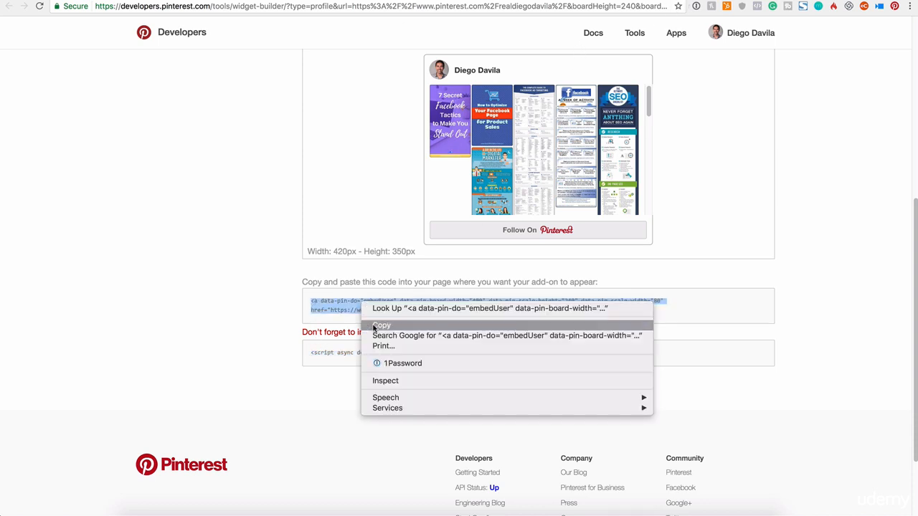
click(362, 324)
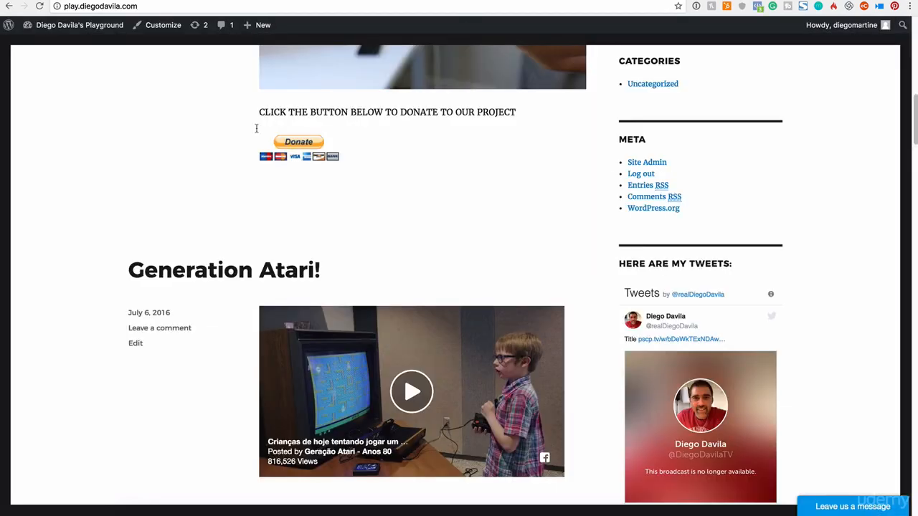
Step: Switch to the WordPress site and look over its home page for a post to hold the widget
scroll(293, 211, up, 15)
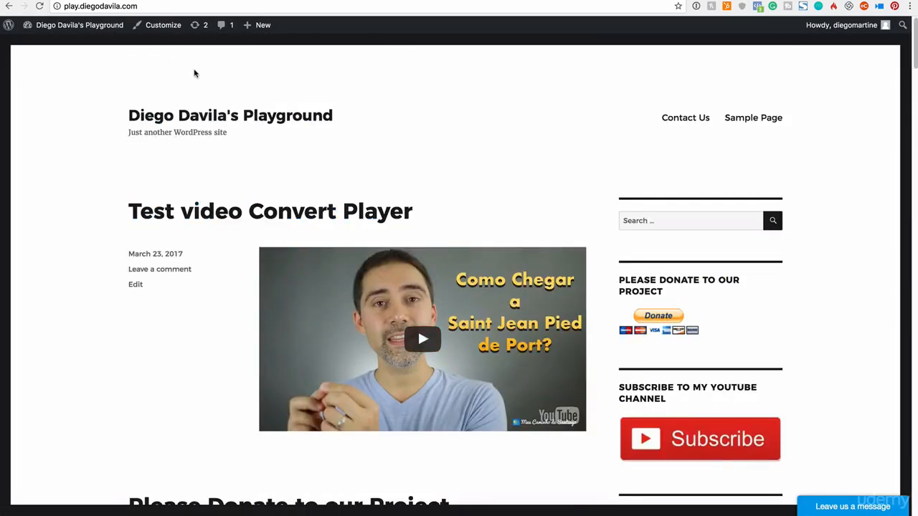
scroll(387, 218, down, 3)
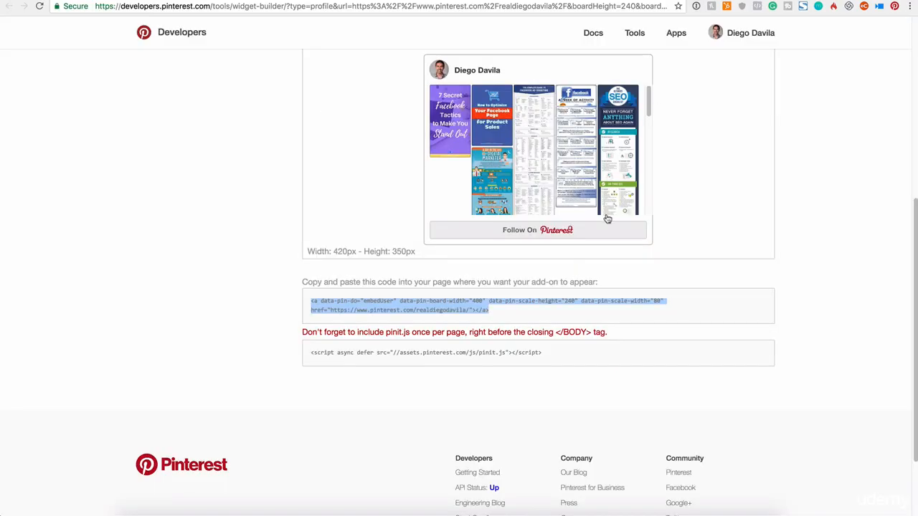
scroll(607, 216, up, 1)
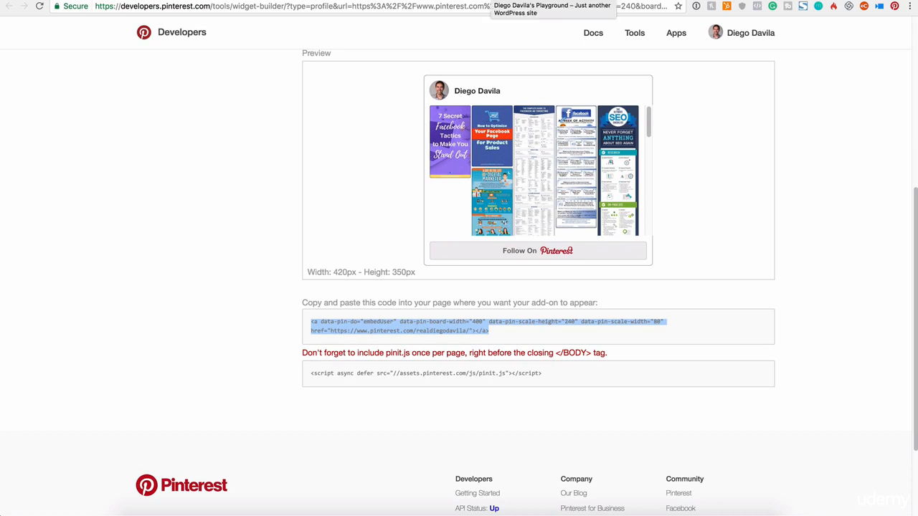
click(490, 1)
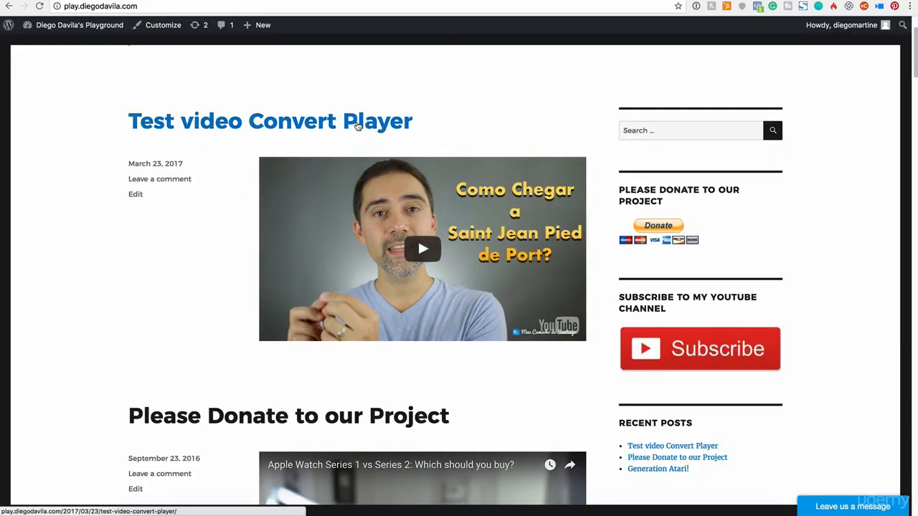
Step: Open the "Test video Convert Player" post for editing and check its content in Visual mode before returning to Text mode
click(358, 125)
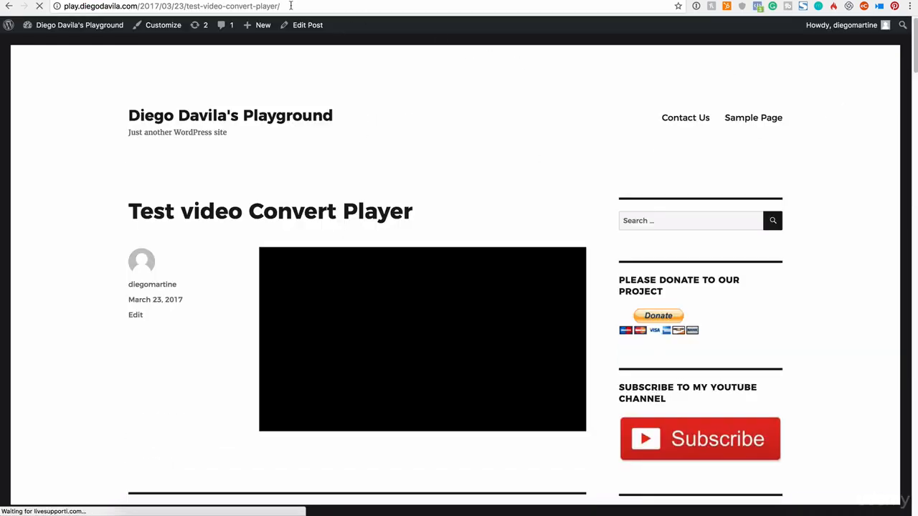
click(307, 24)
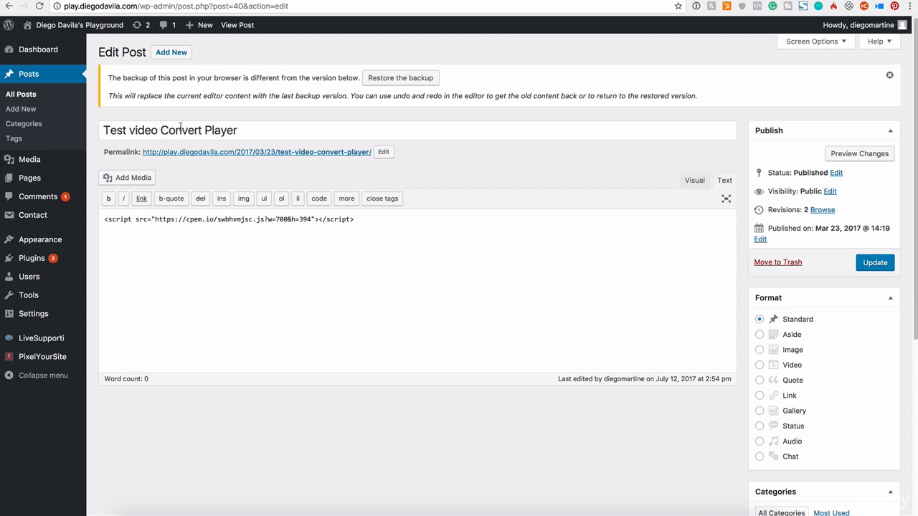
click(699, 185)
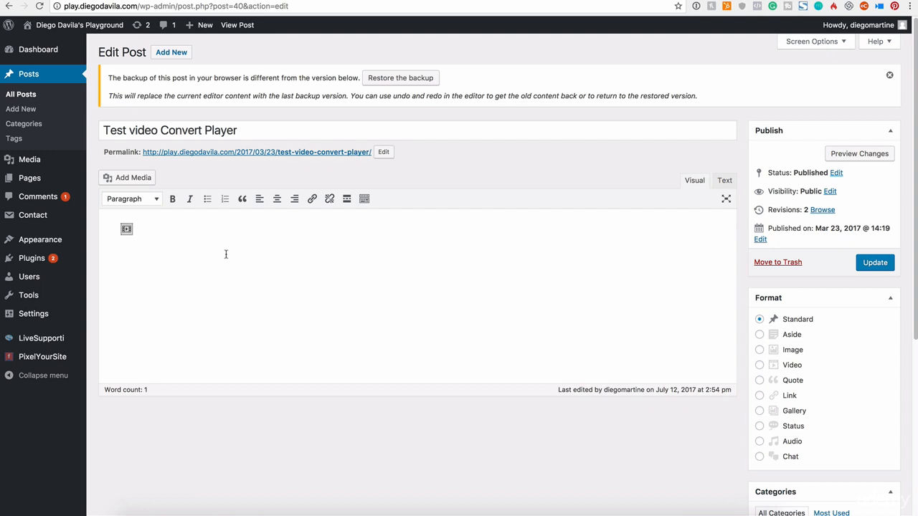
click(724, 181)
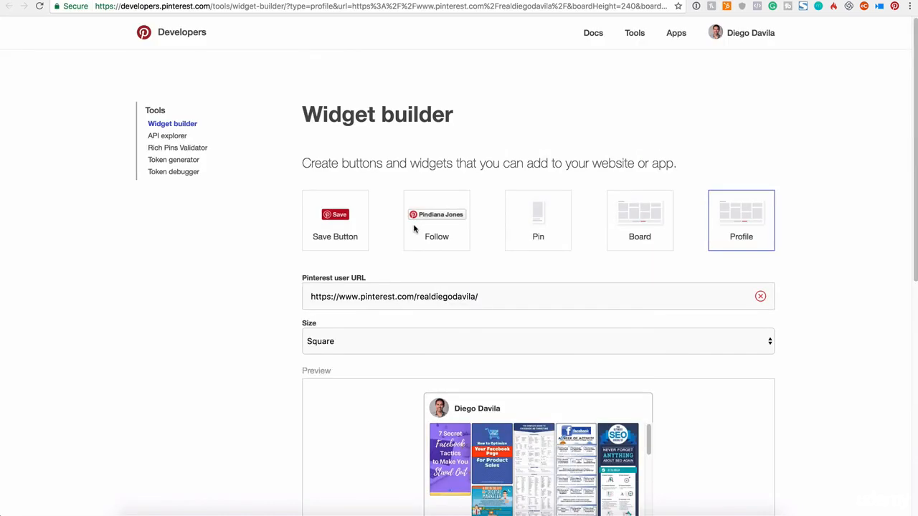
Step: Copy the profile widget's embed code from the widget builder and paste it after the existing script in the post's content
drag(327, 118, 466, 115)
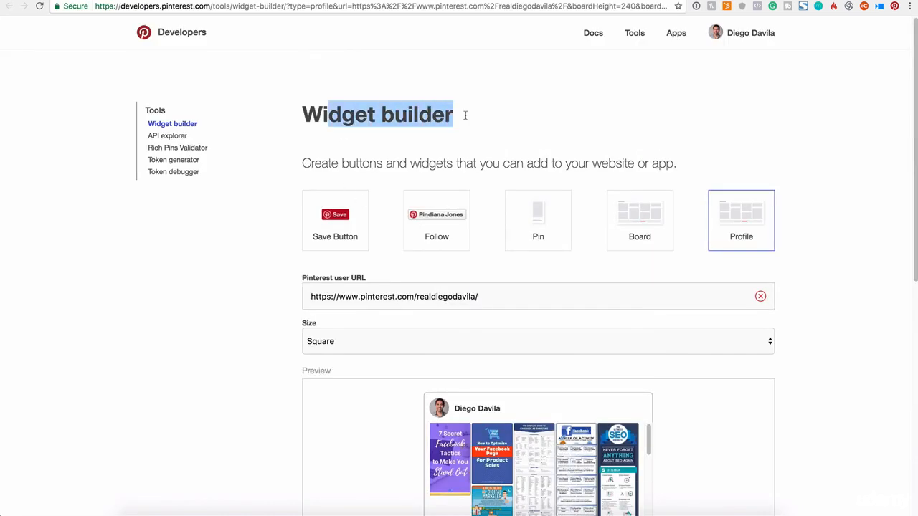
scroll(466, 120, down, 3)
scroll(727, 311, down, 3)
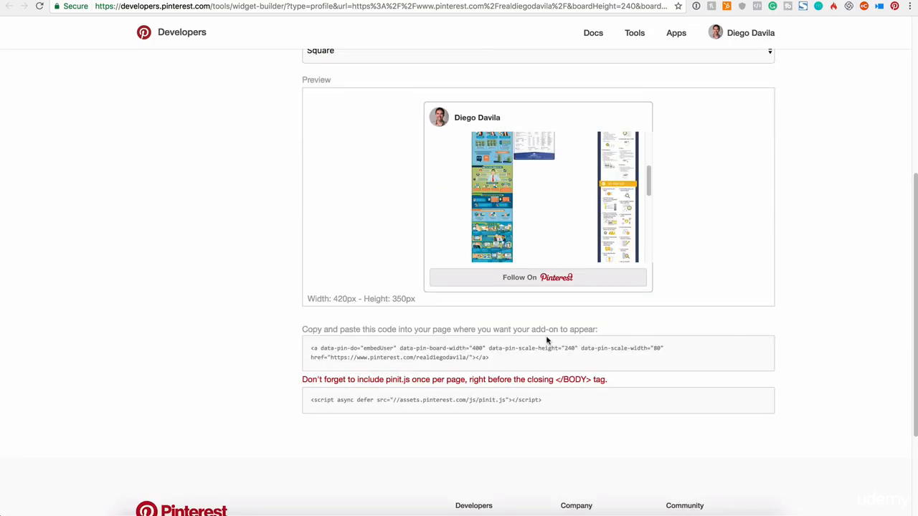
triple_click(475, 349)
right_click(472, 352)
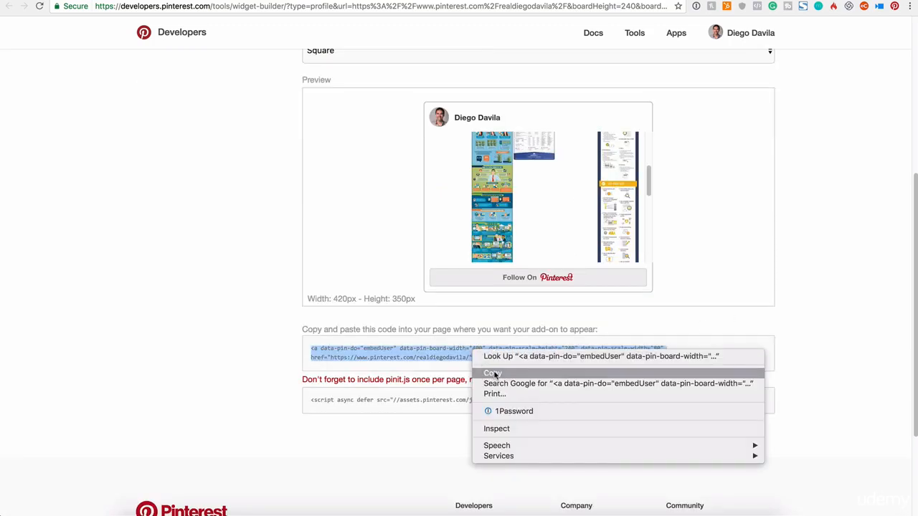
click(493, 373)
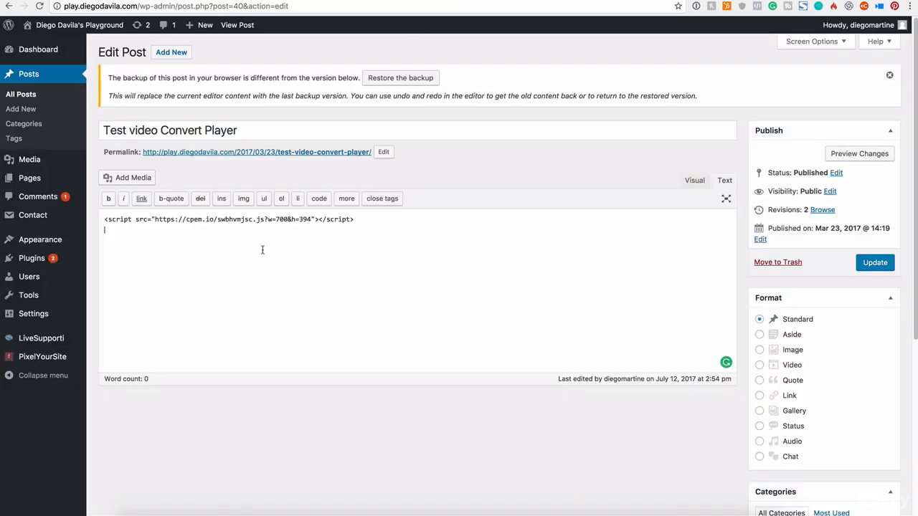
right_click(169, 242)
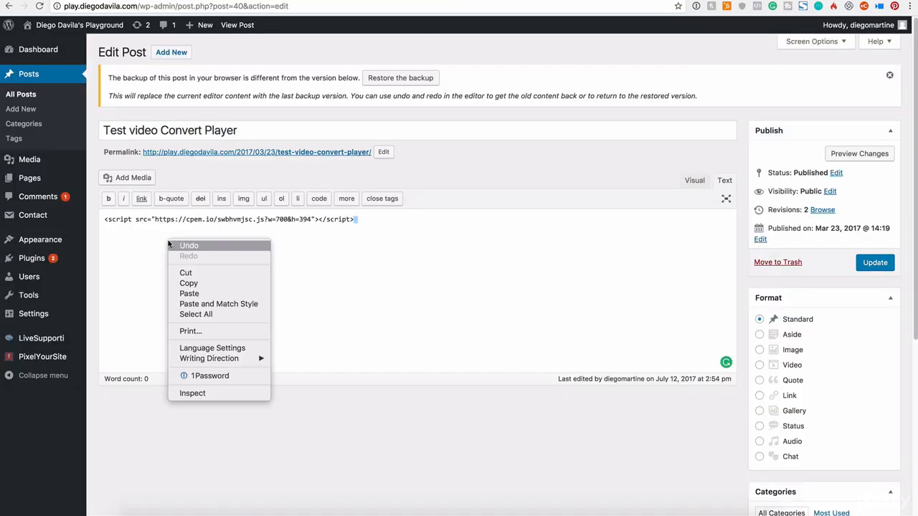
click(189, 294)
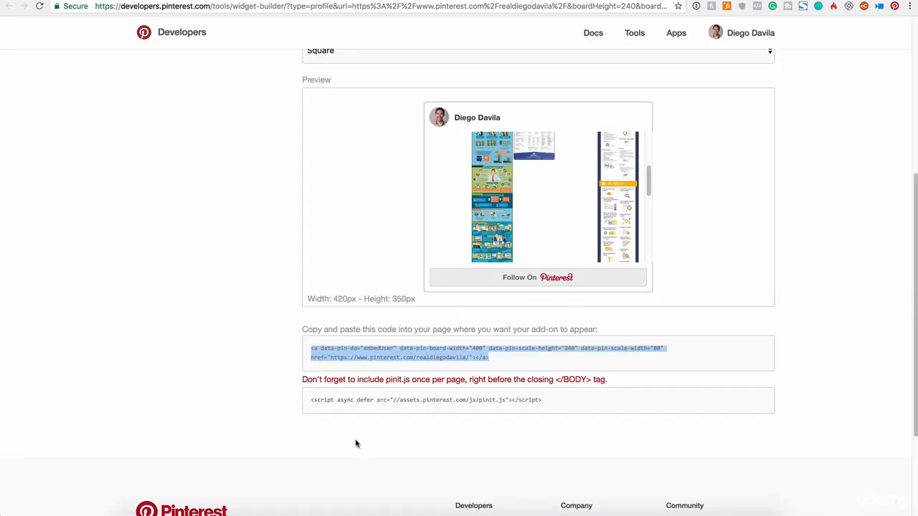
Step: Copy the pinit.js script line from the widget builder and paste it at the end of the post's content
click(381, 398)
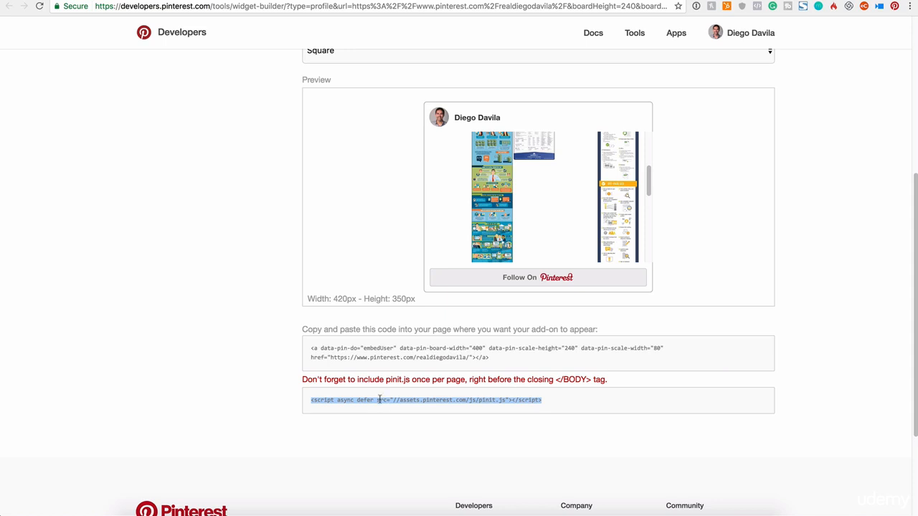
right_click(379, 400)
click(399, 420)
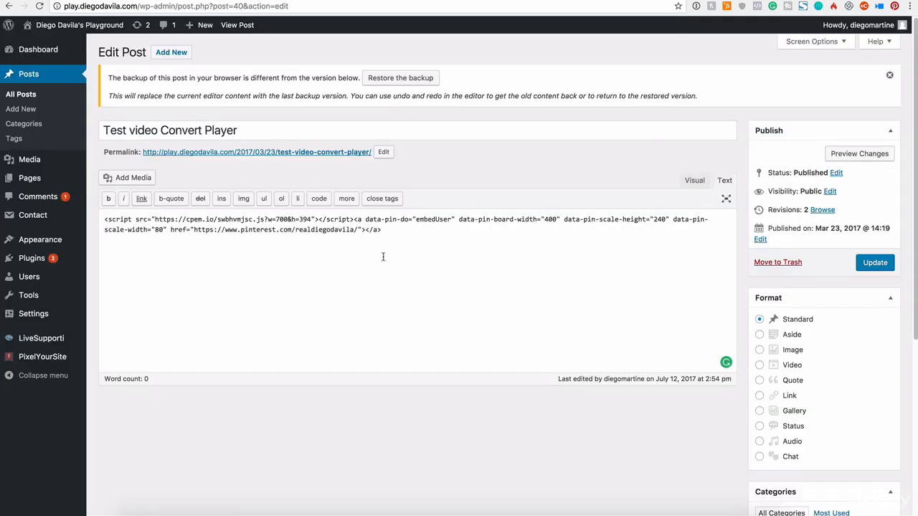
right_click(407, 256)
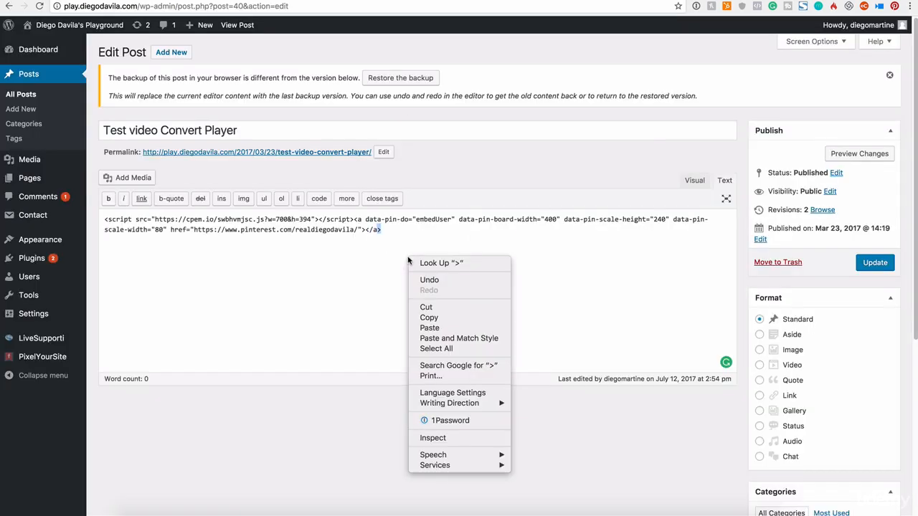
click(429, 328)
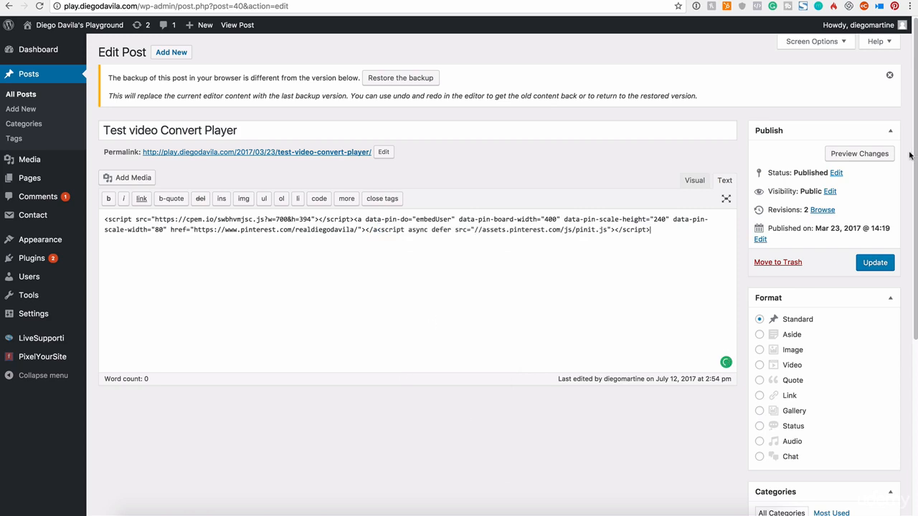
Step: Preview the post's changes and look at the embedded Pinterest profile widget below the video
click(865, 160)
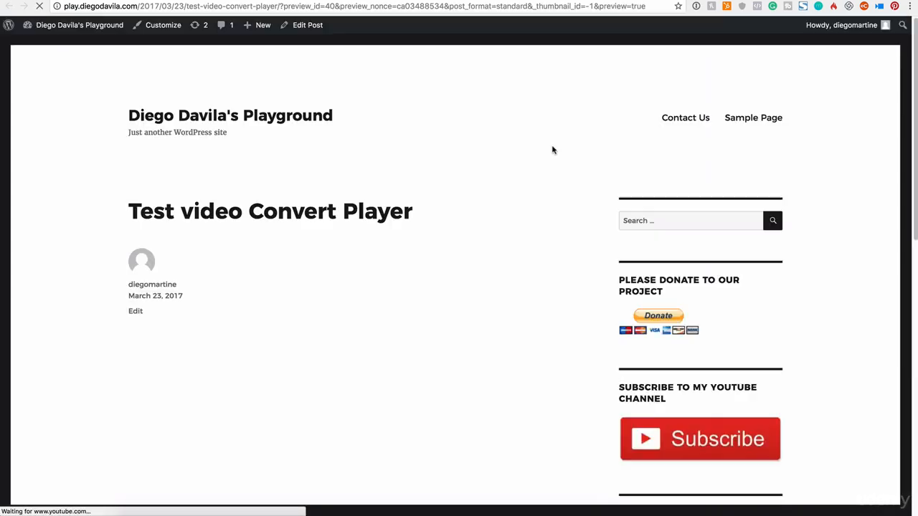
scroll(551, 153, down, 3)
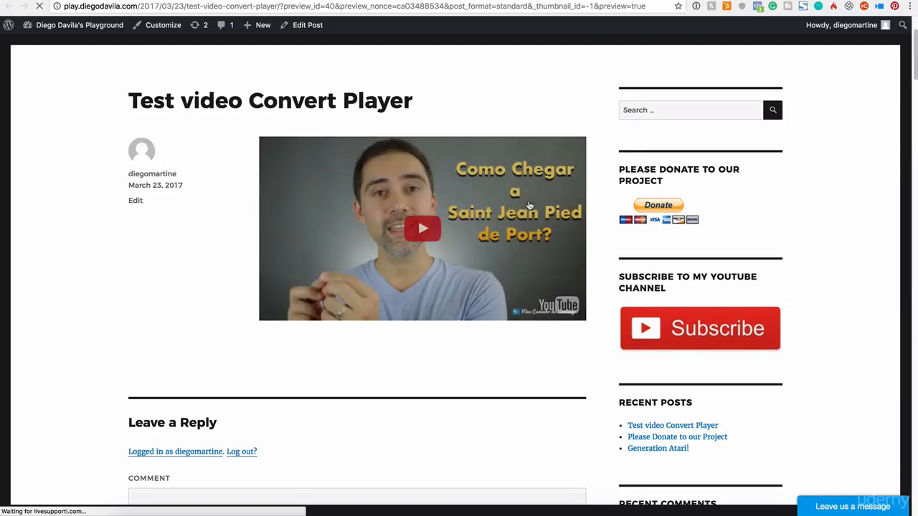
scroll(650, 112, up, 3)
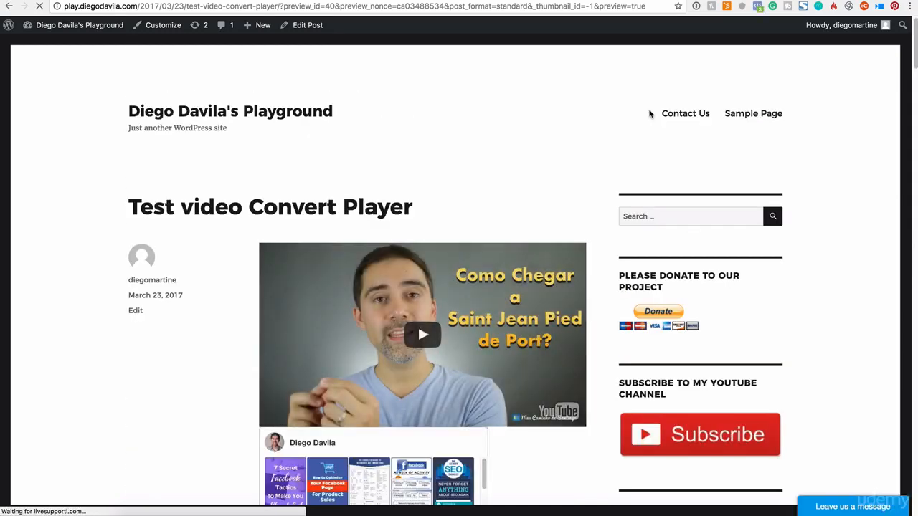
scroll(649, 113, down, 3)
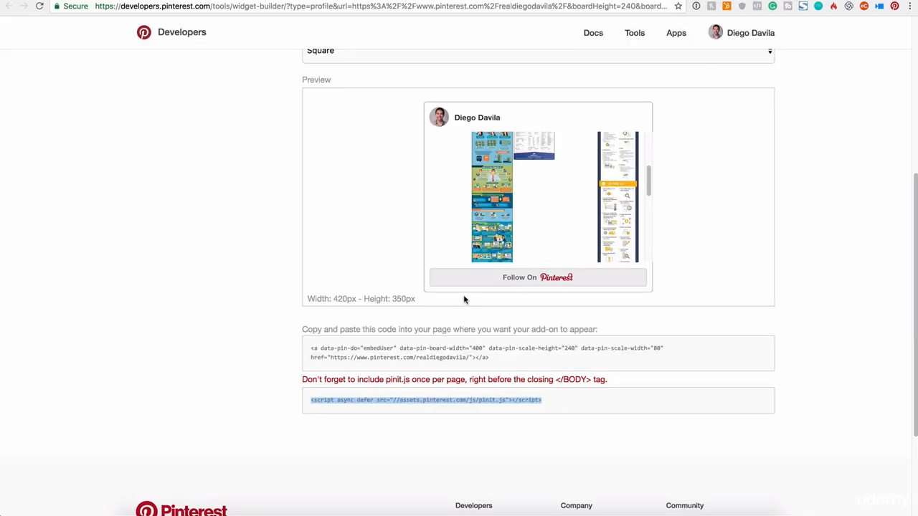
Step: Switch the widget builder to the Follow widget and highlight its Pinterest user URL
scroll(369, 157, up, 5)
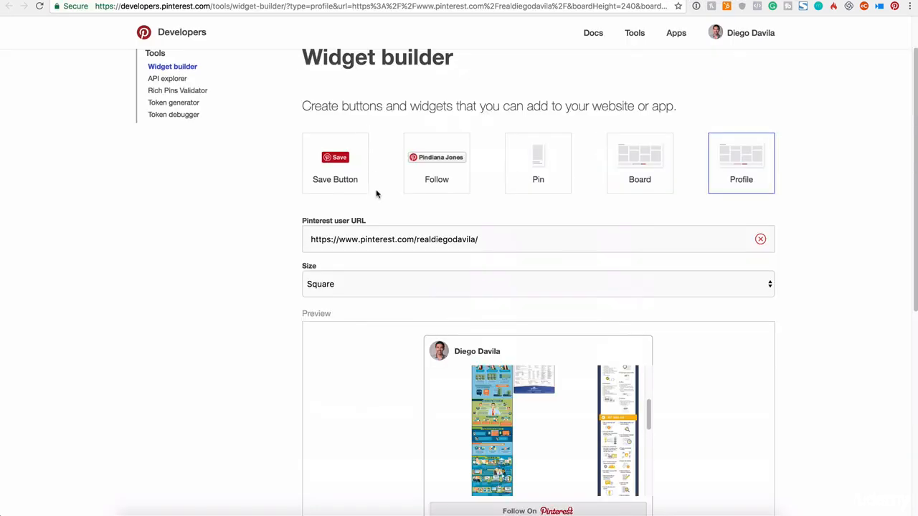
click(434, 164)
drag(485, 241, 339, 239)
scroll(398, 314, down, 2)
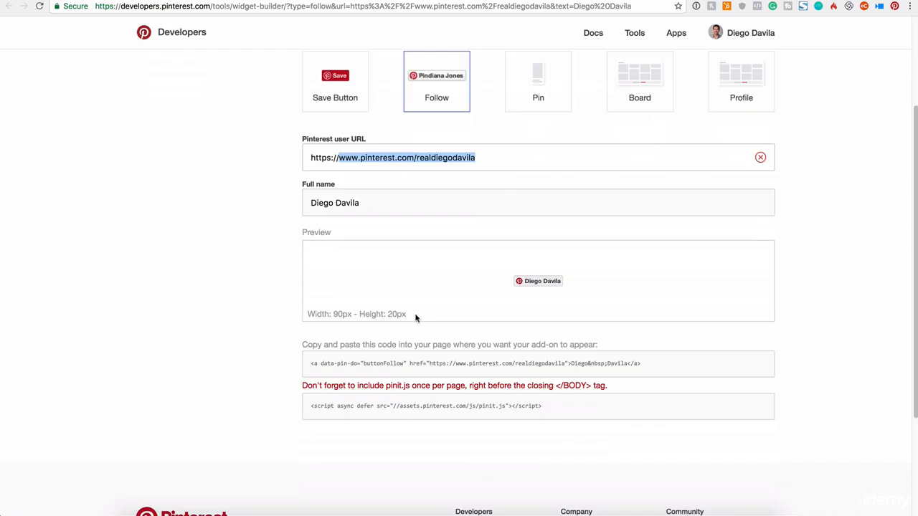
Step: Copy the Follow button's embed code and paste it below the video script in the WordPress post
click(538, 363)
right_click(537, 363)
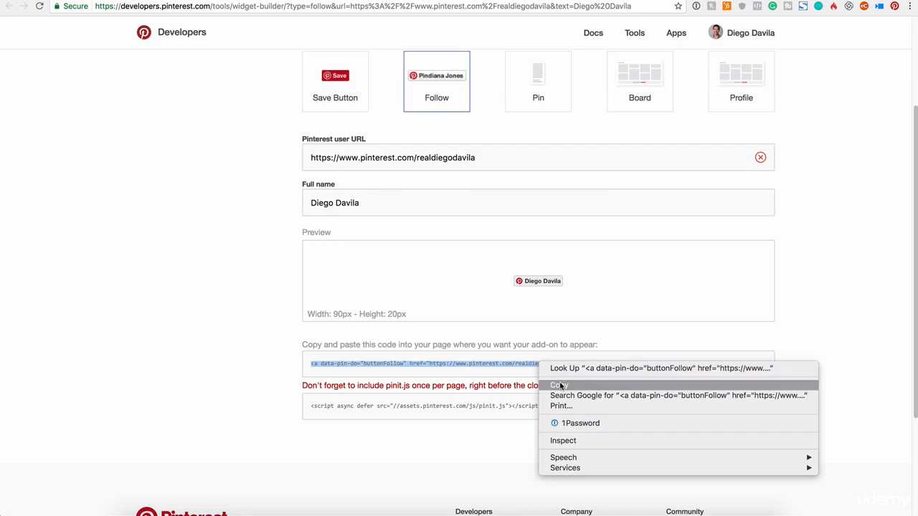
click(559, 386)
click(464, 0)
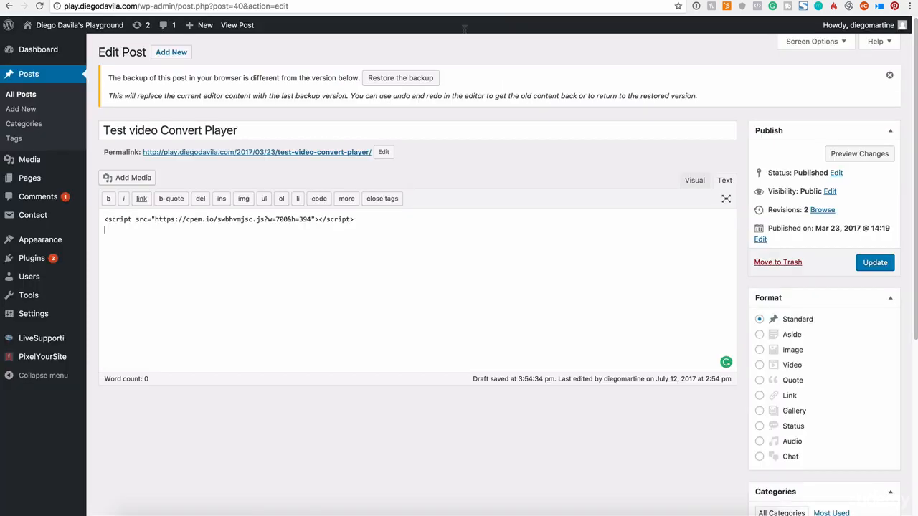
click(407, 231)
key(super+v)
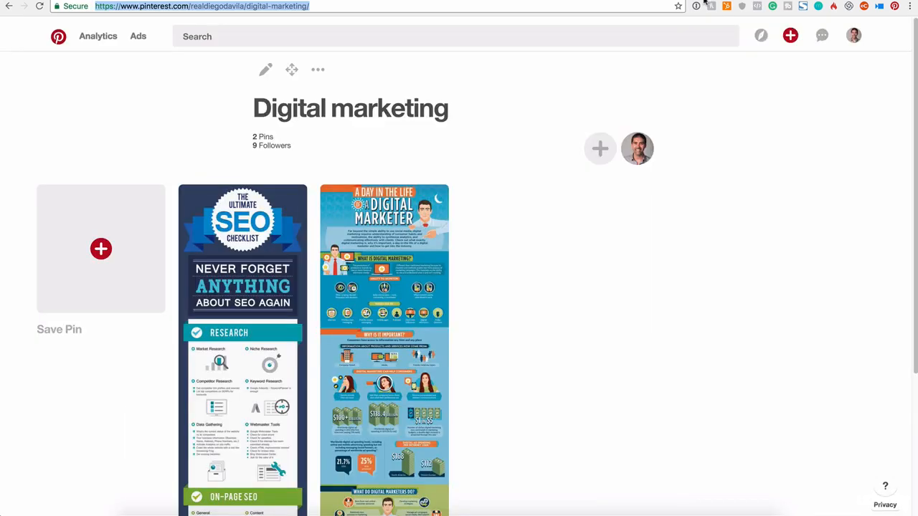
Step: Copy the pinit.js script line from the widget builder and paste it below the Follow button code in the WordPress post
scroll(387, 287, down, 1)
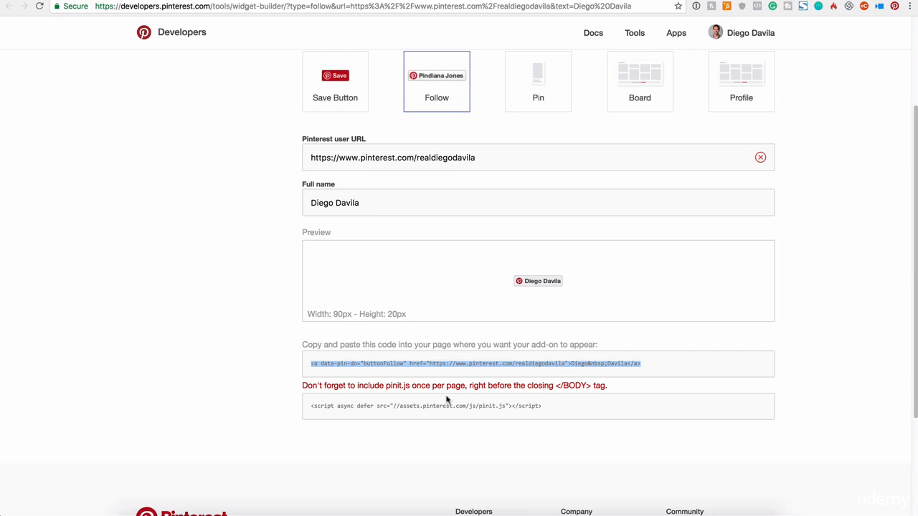
click(443, 410)
right_click(445, 402)
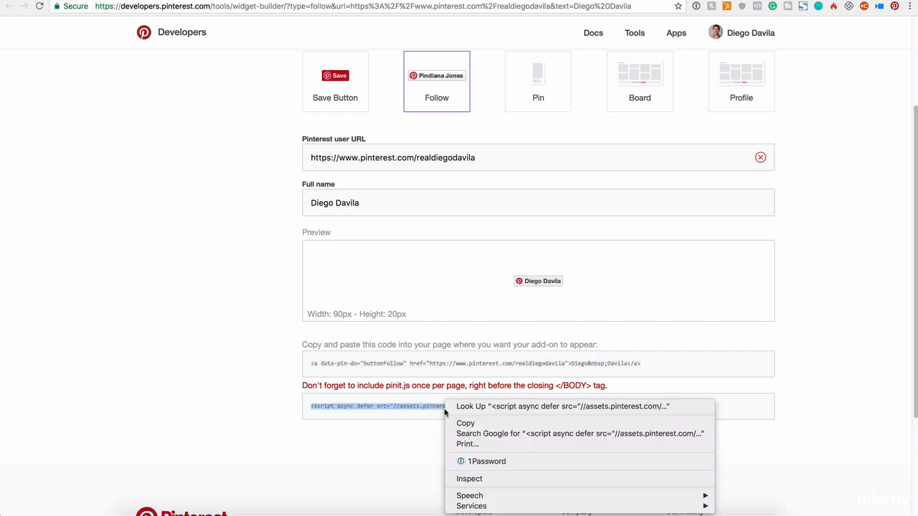
click(462, 424)
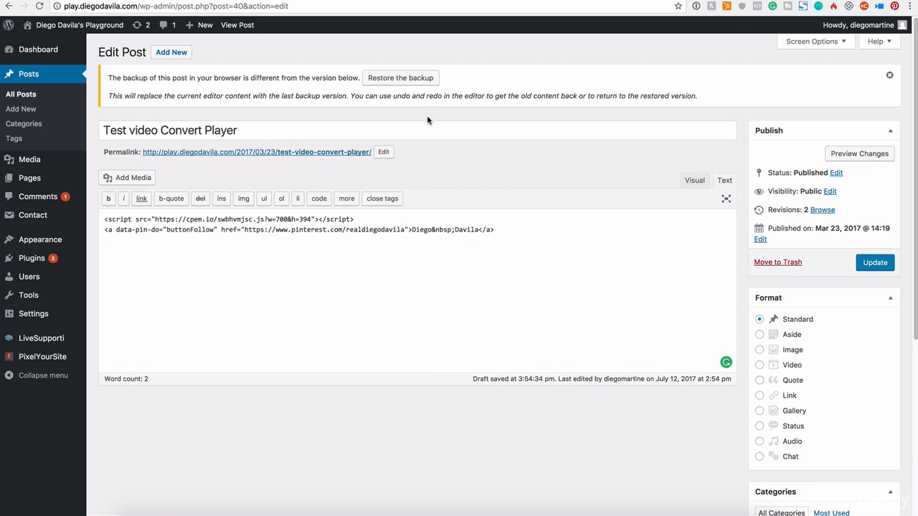
key(ctrl+v)
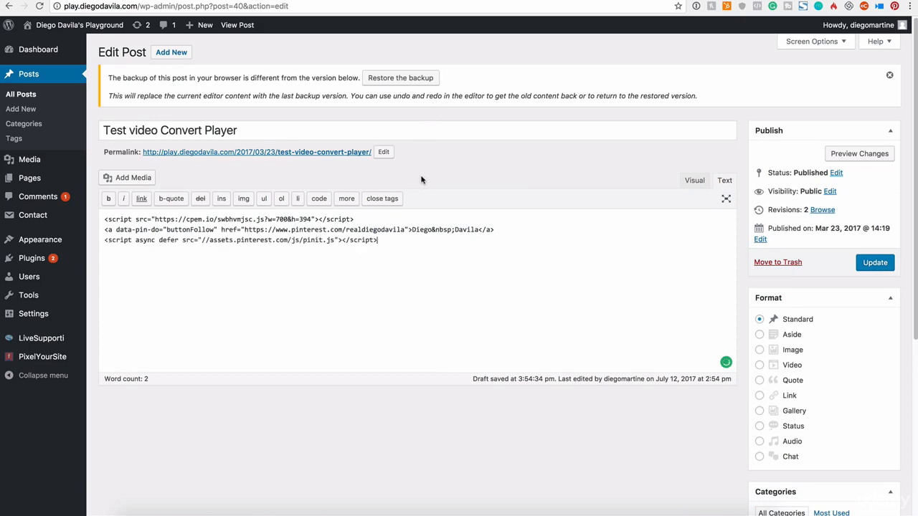
Step: Preview the post's changes and look at the Pinterest Follow button below the video
click(867, 161)
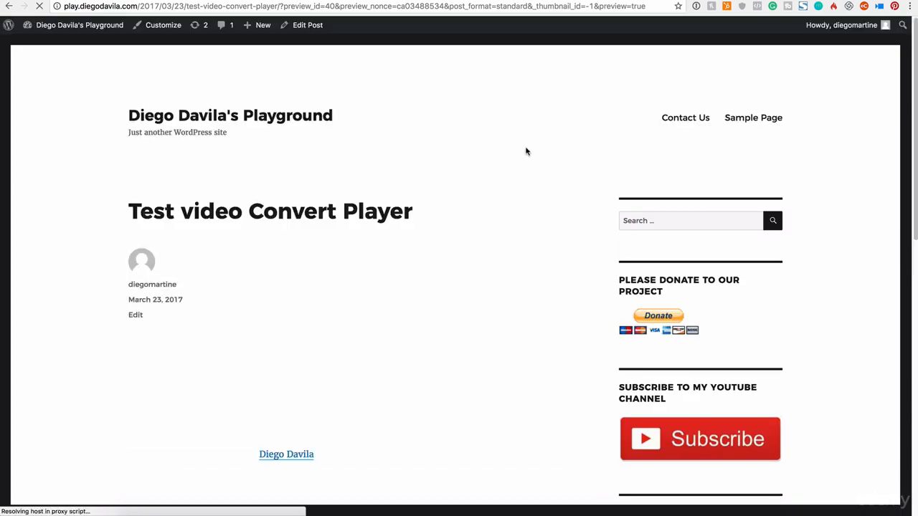
scroll(495, 186, down, 2)
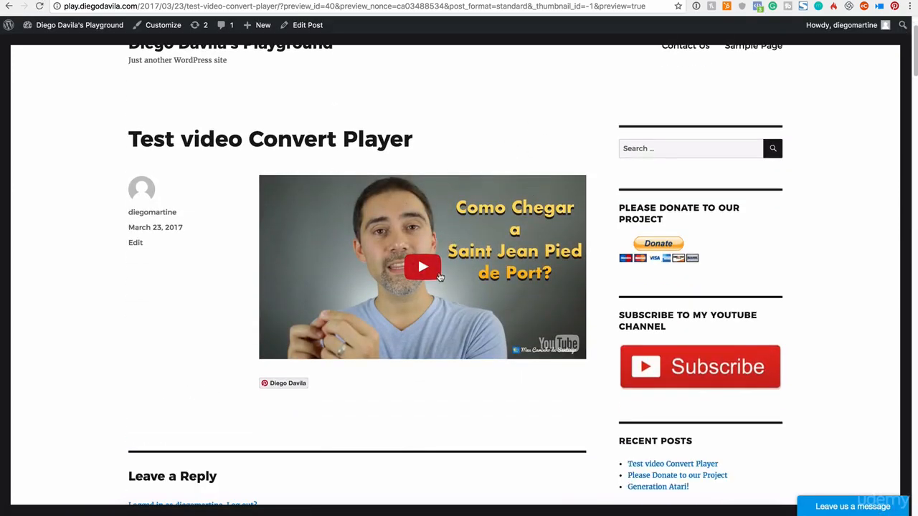
scroll(319, 313, down, 2)
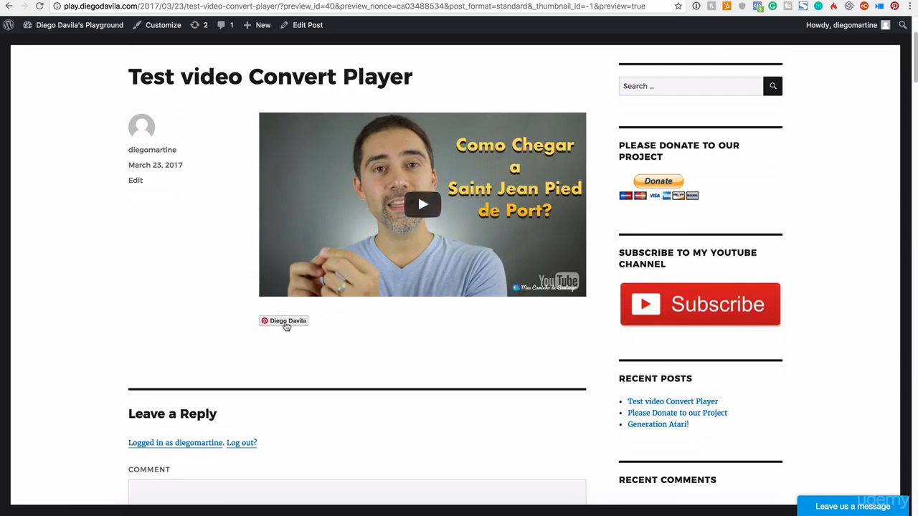
Step: Test the Follow button, look at the pins and boards of the Pinterest profile it opens, and close that window
click(286, 323)
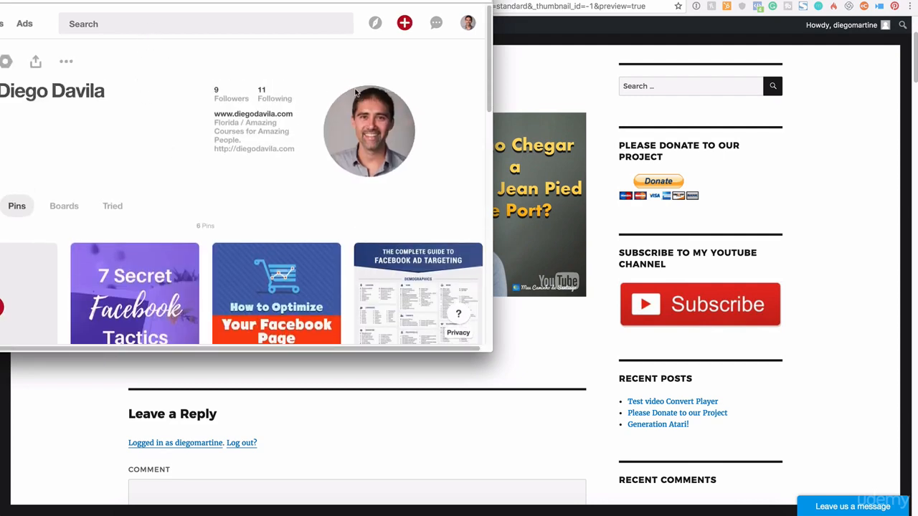
scroll(63, 206, down, 5)
scroll(62, 206, up, 5)
click(62, 206)
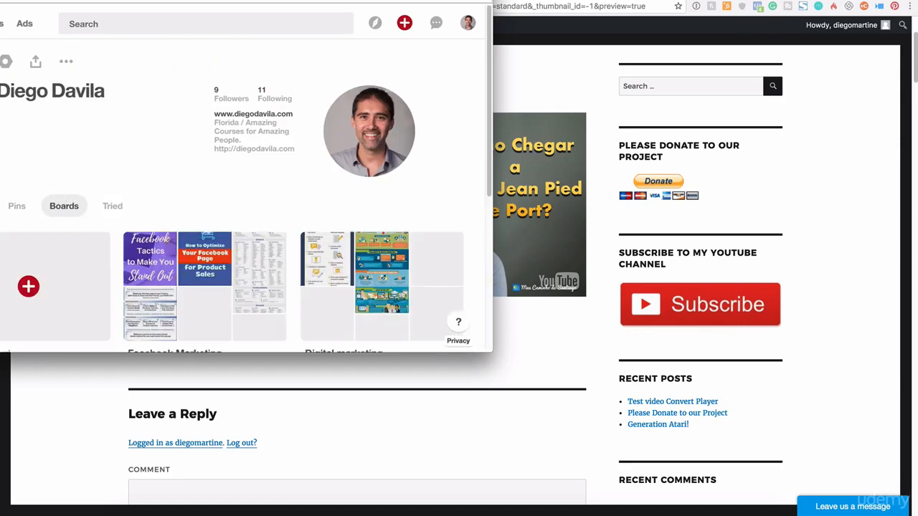
key(super+w)
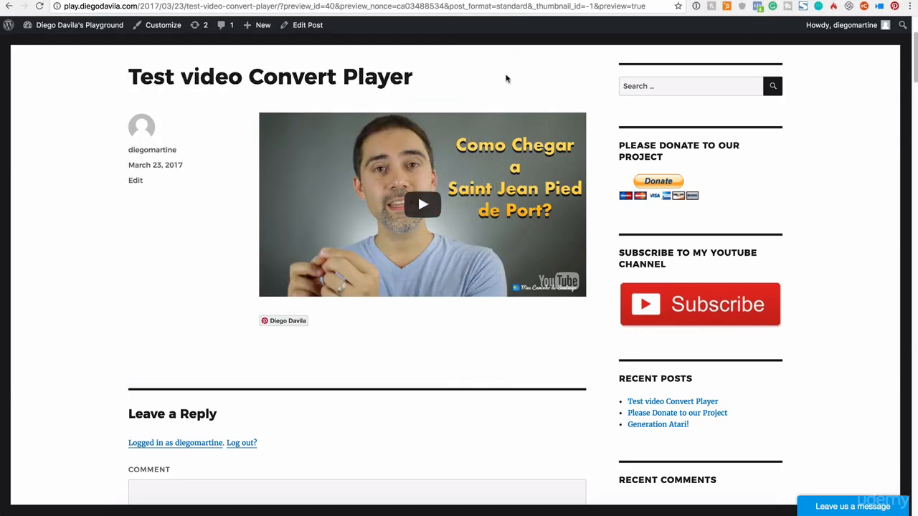
Step: Return from the preview to the WordPress admin and open the Widgets page, leaving the post without saving
scroll(770, 337, down, 3)
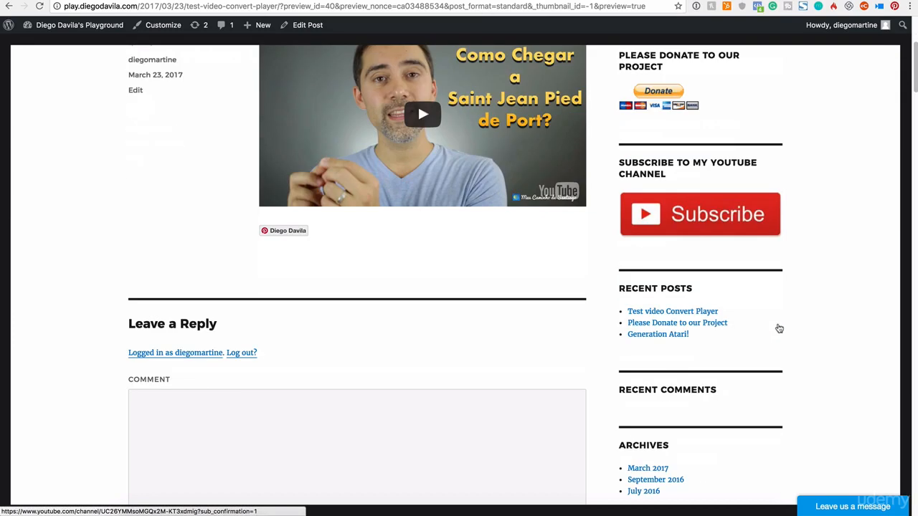
click(459, 0)
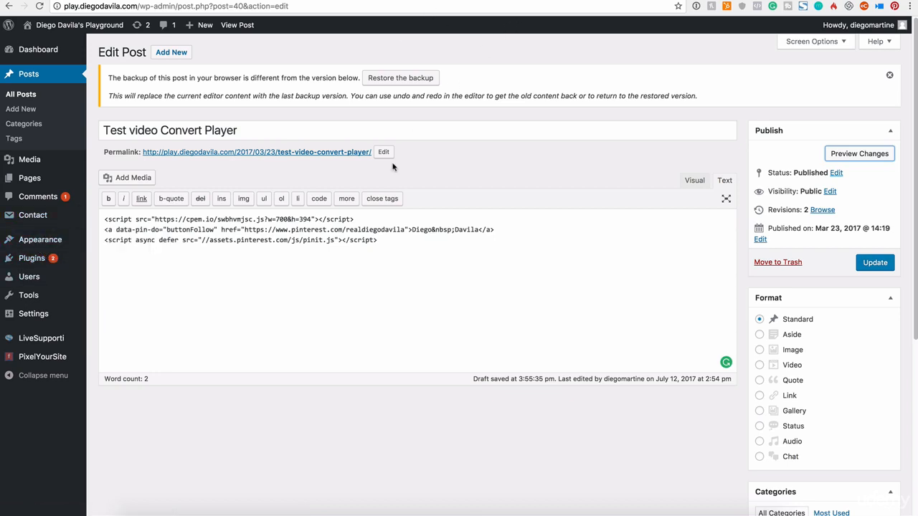
mouse_move(57, 245)
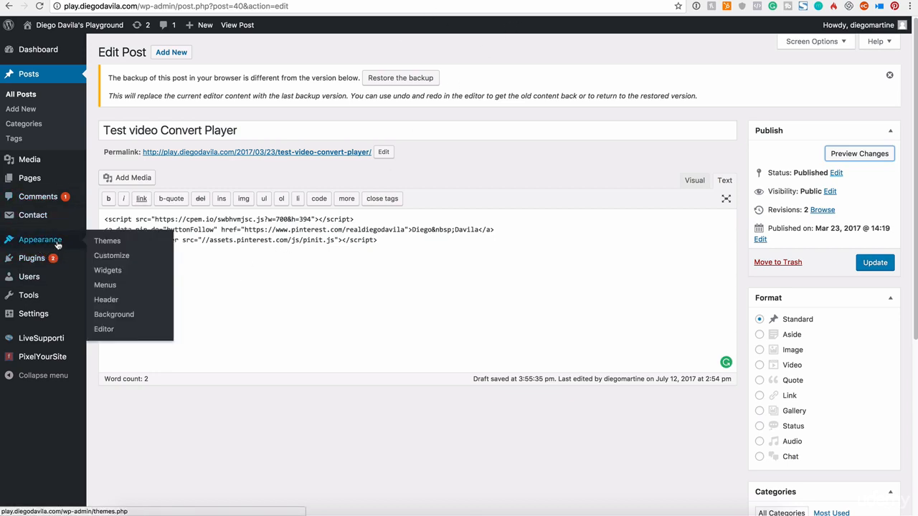
click(109, 275)
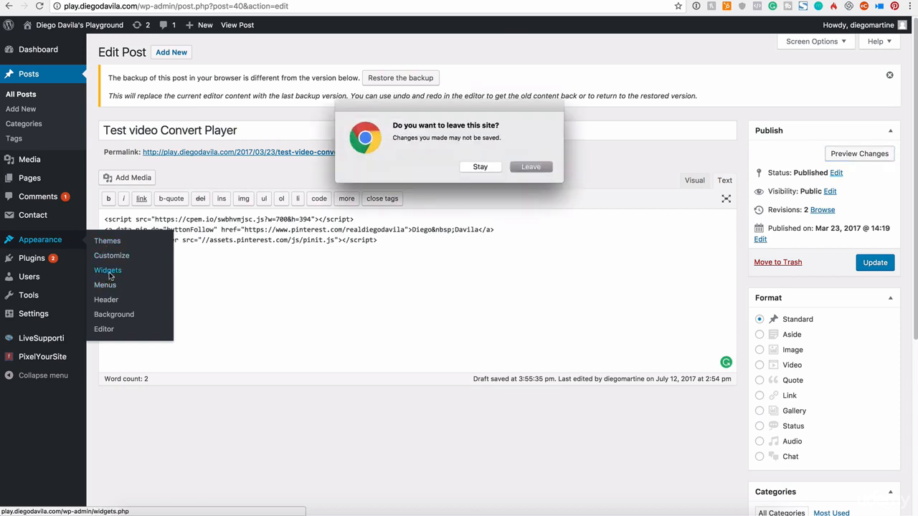
click(533, 167)
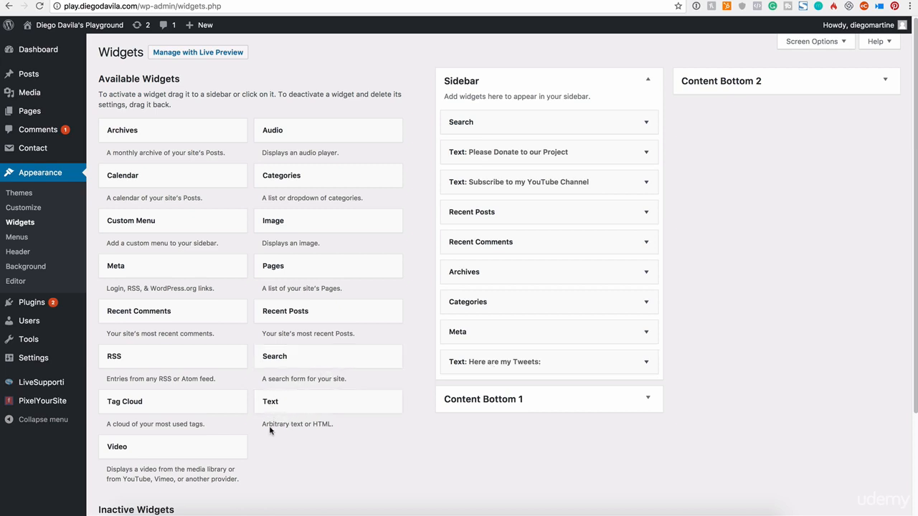
Step: Add a Text widget above Search in the Sidebar area and title it "Follow me on Pinterest"
drag(262, 423, 327, 423)
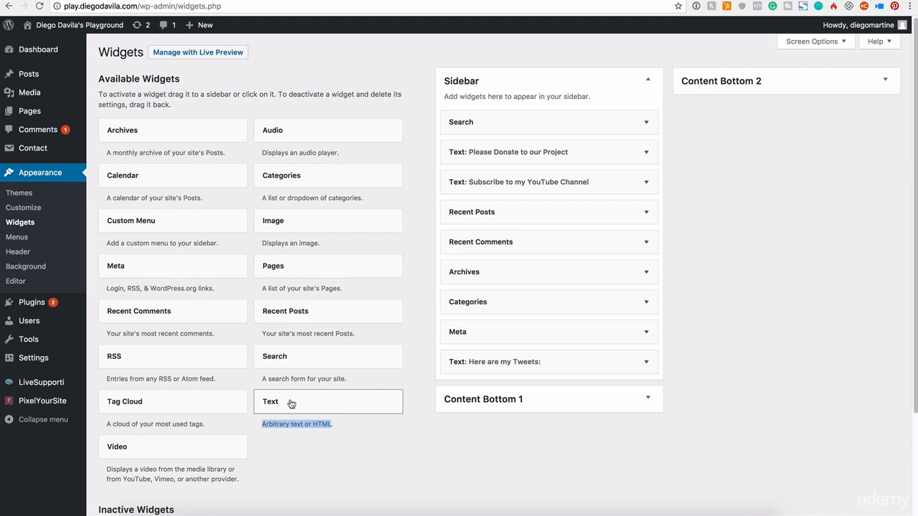
drag(274, 403, 470, 118)
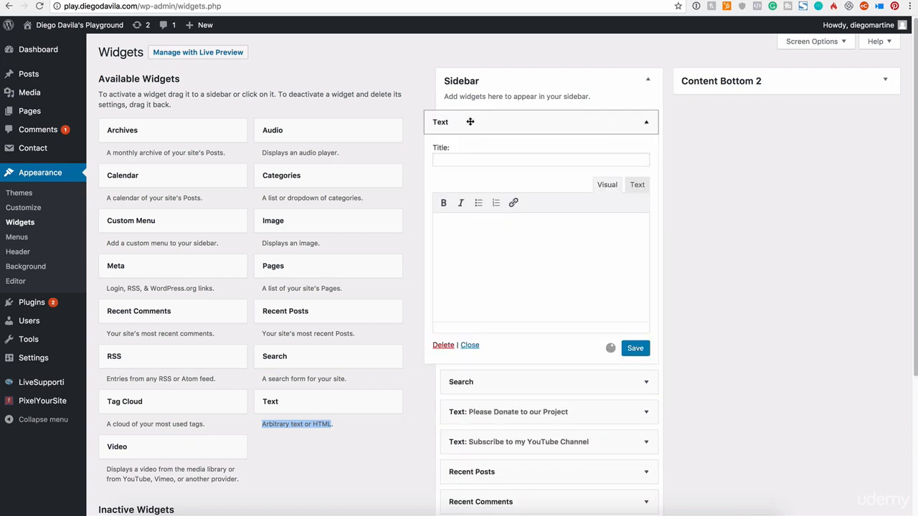
click(501, 157)
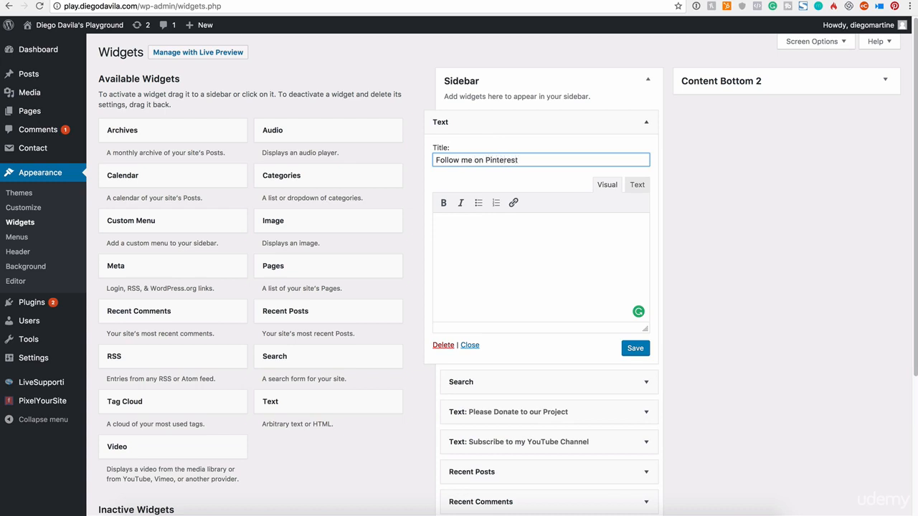
drag(516, 160, 437, 160)
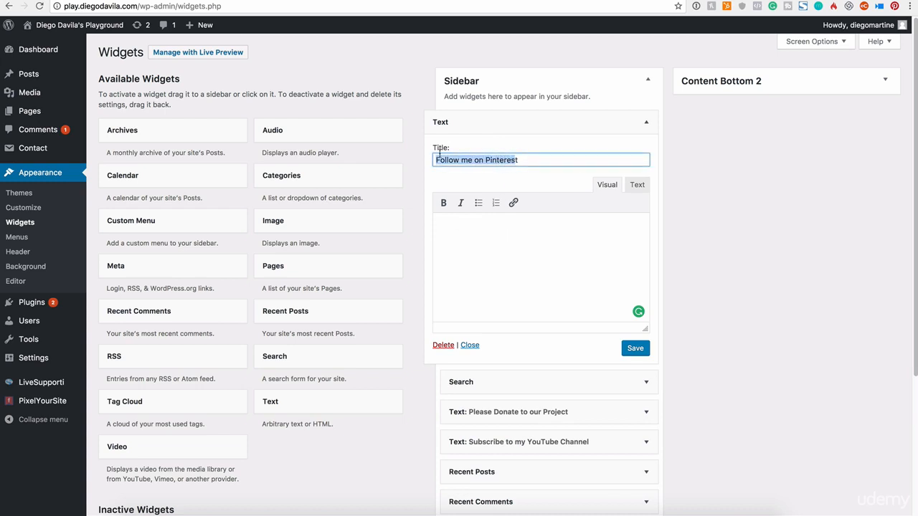
click(532, 258)
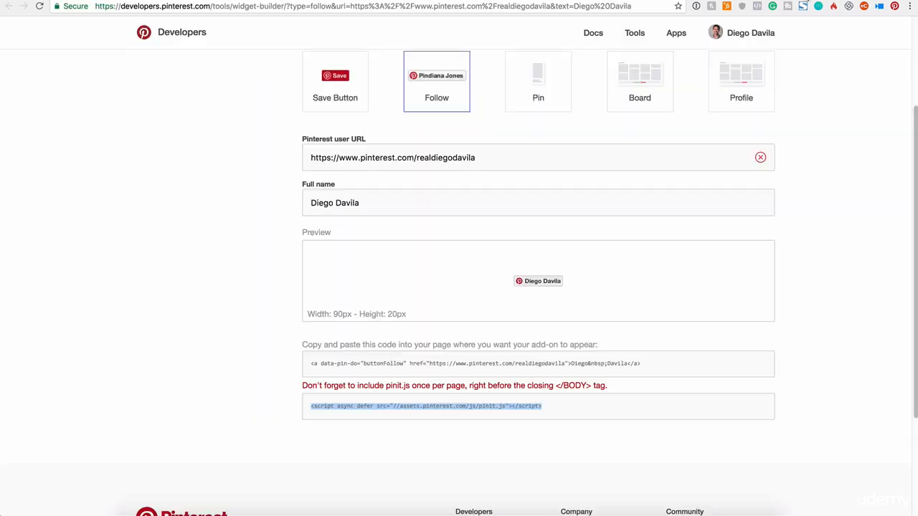
Step: Switch the Pinterest widget builder to the Profile widget and set its size to Sidebar
scroll(683, 164, up, 4)
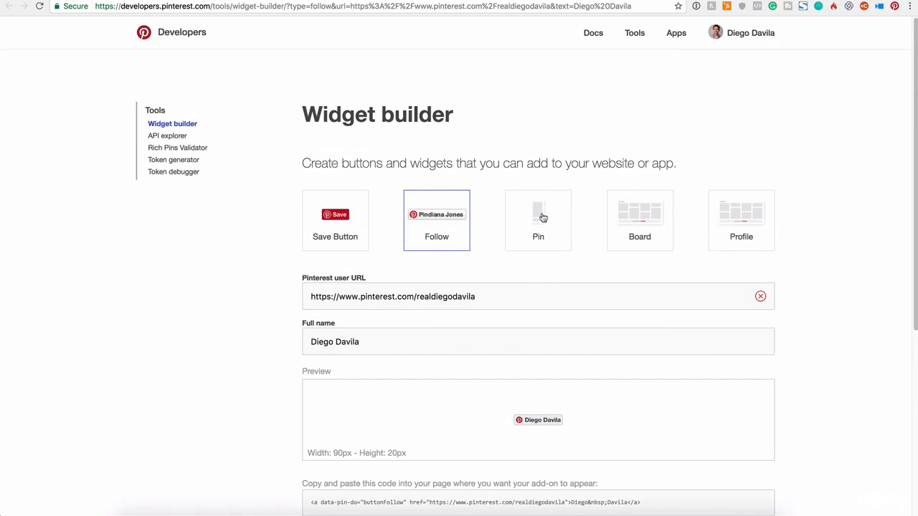
scroll(548, 216, down, 5)
scroll(552, 217, up, 3)
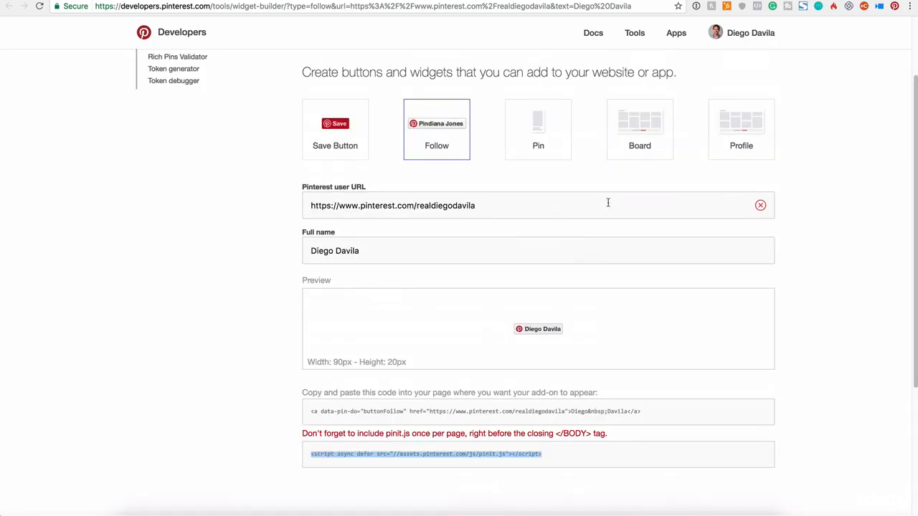
click(742, 136)
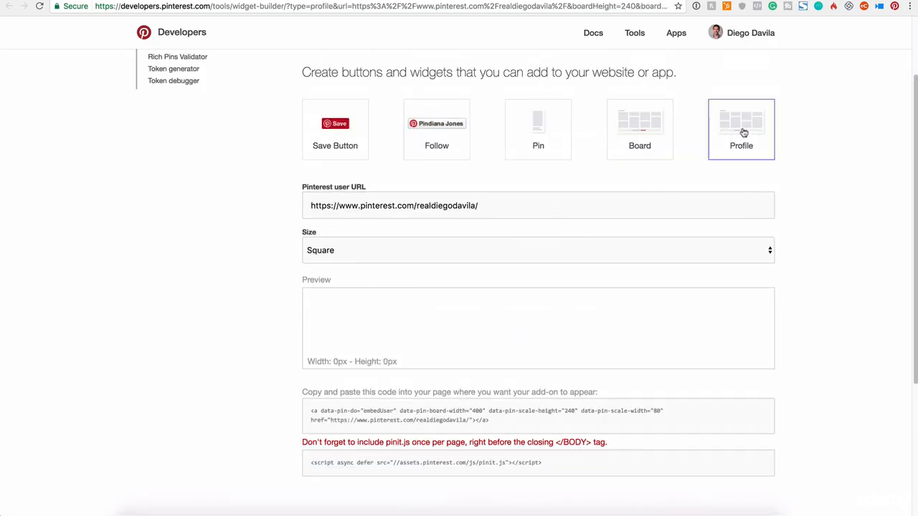
scroll(690, 175, down, 5)
scroll(666, 175, up, 3)
click(373, 163)
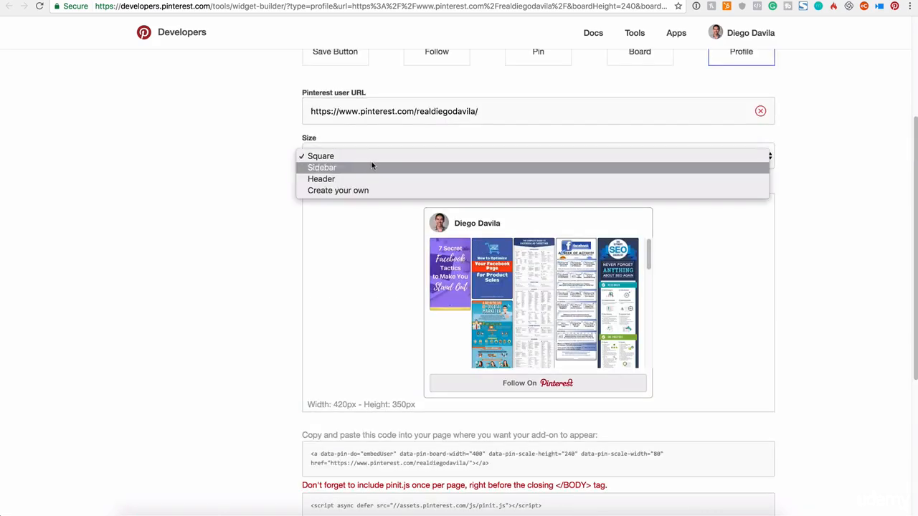
click(321, 168)
Step: Copy the Profile widget's embed code and paste it into the content of the WordPress sidebar Text widget
scroll(566, 294, down, 5)
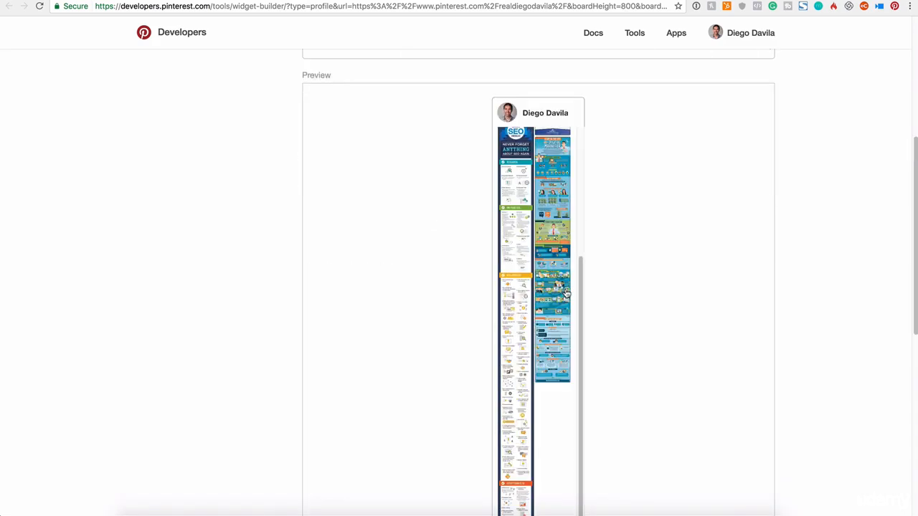
scroll(566, 294, down, 10)
click(444, 211)
key(super+c)
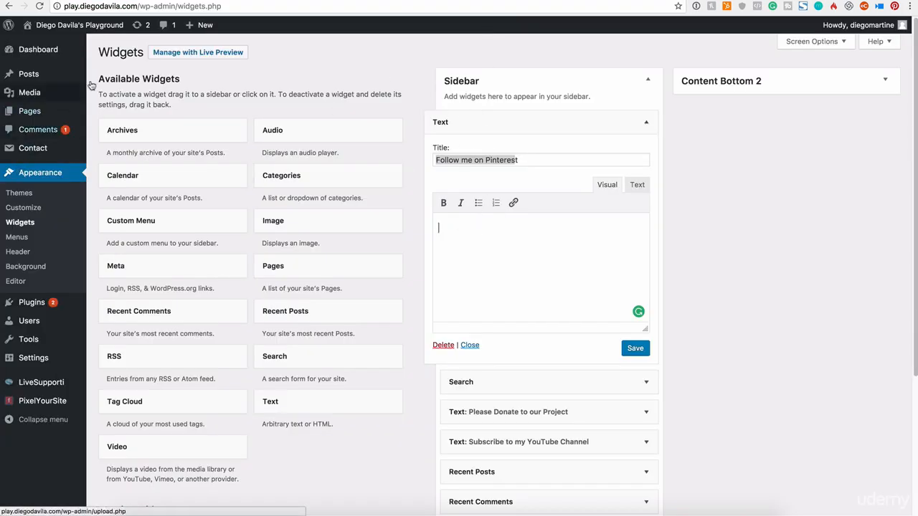
right_click(476, 246)
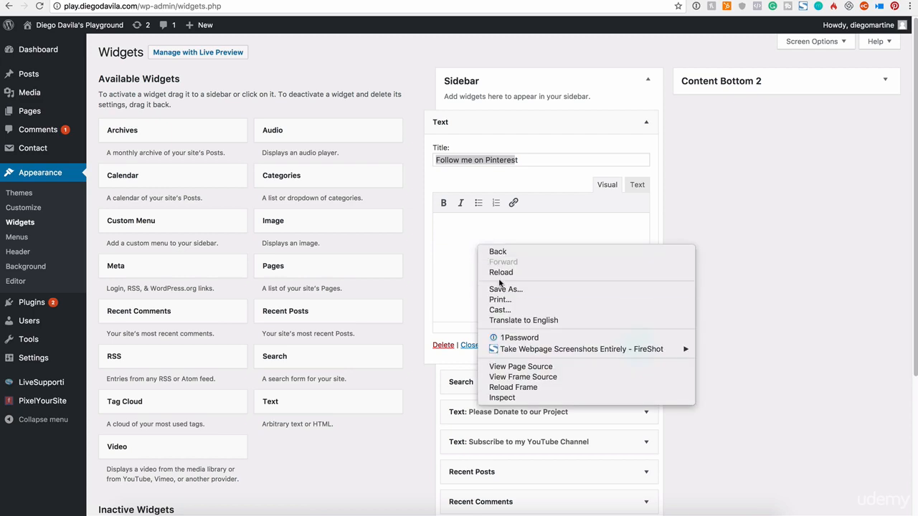
click(459, 257)
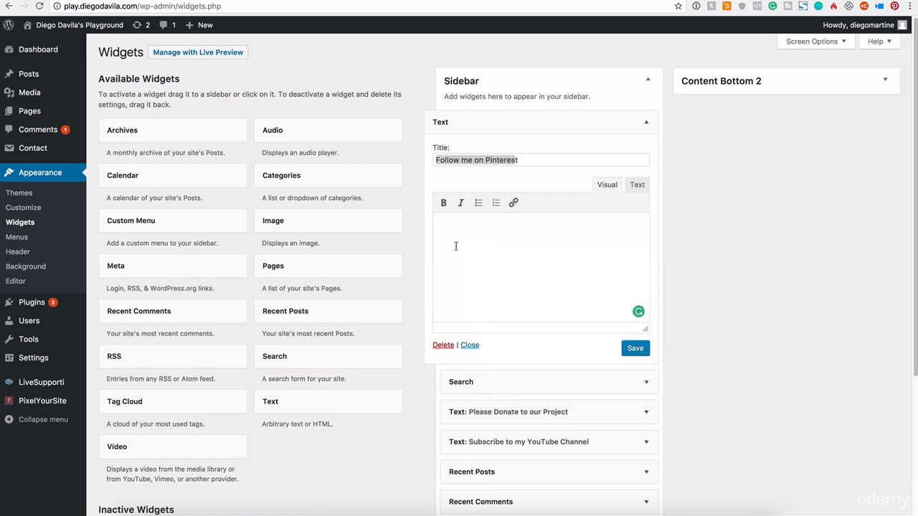
key(super+v)
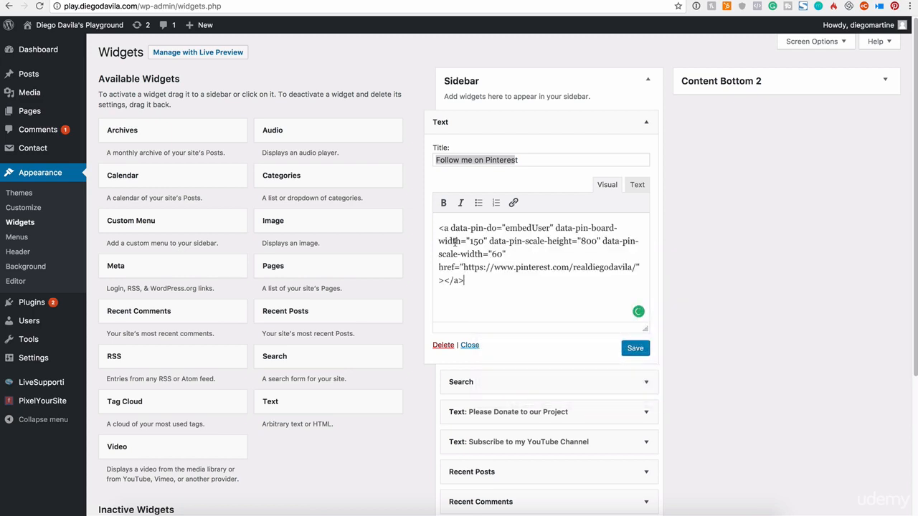
Step: Copy the pinit.js script line and paste it below the profile embed code in the sidebar Text widget
click(697, 0)
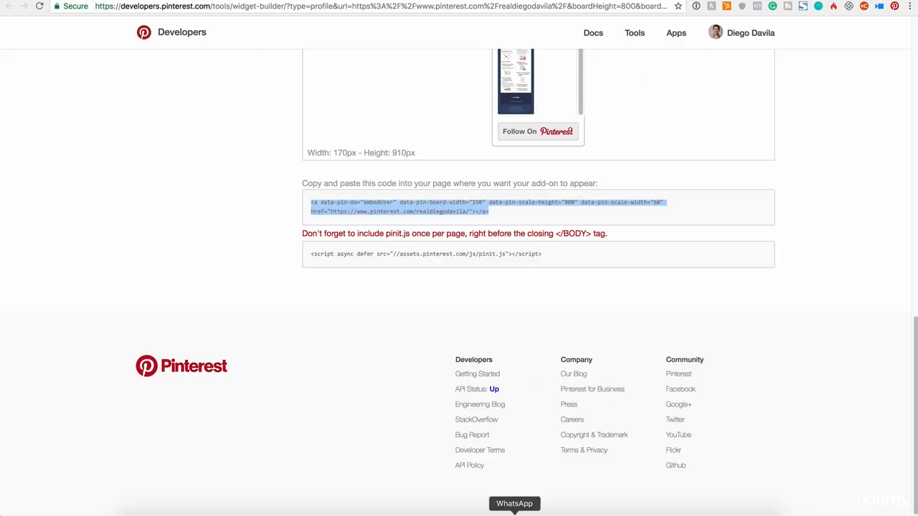
click(464, 257)
click(465, 257)
key(super+c)
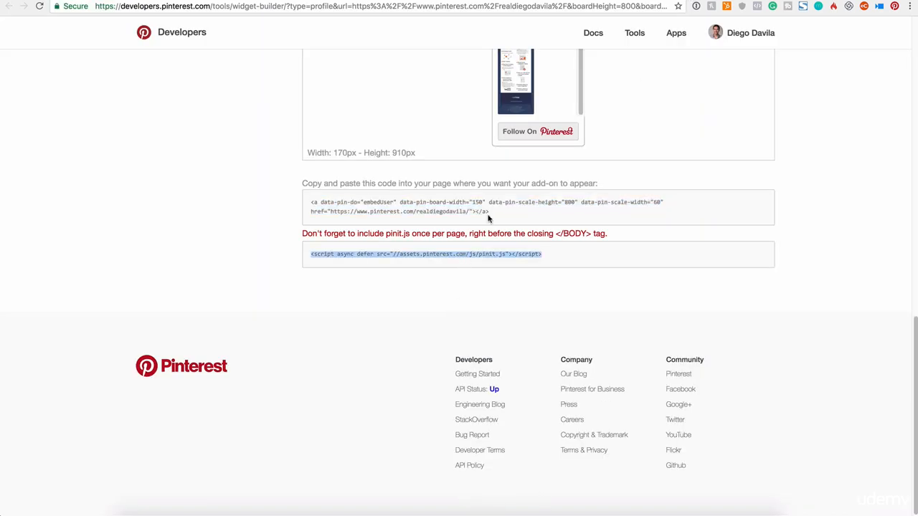
key(ctrl+shift+Tab)
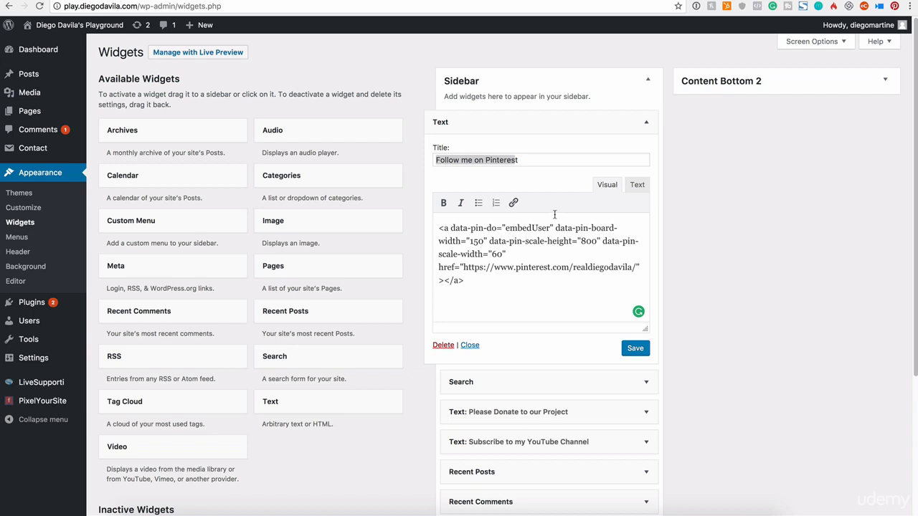
key(super+v)
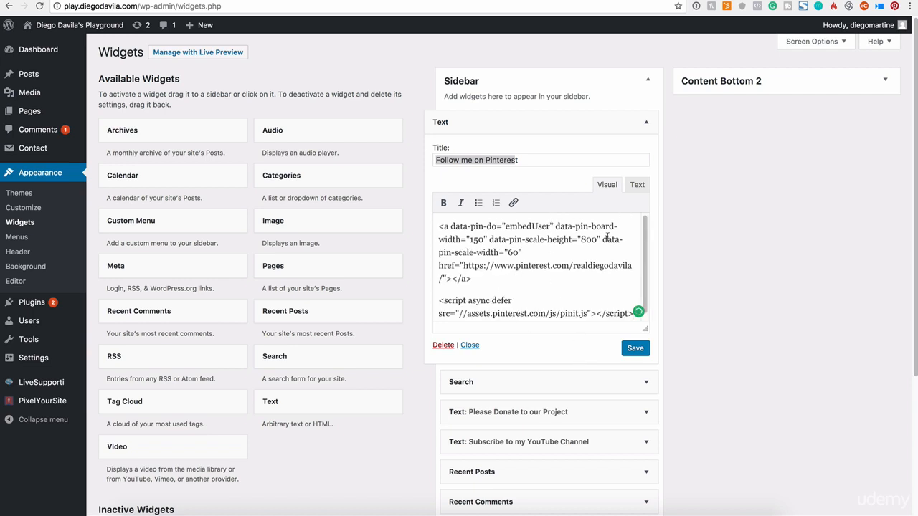
Step: Save the Follow me on Pinterest Text widget with the code pasted into its visual editor
key(super+a)
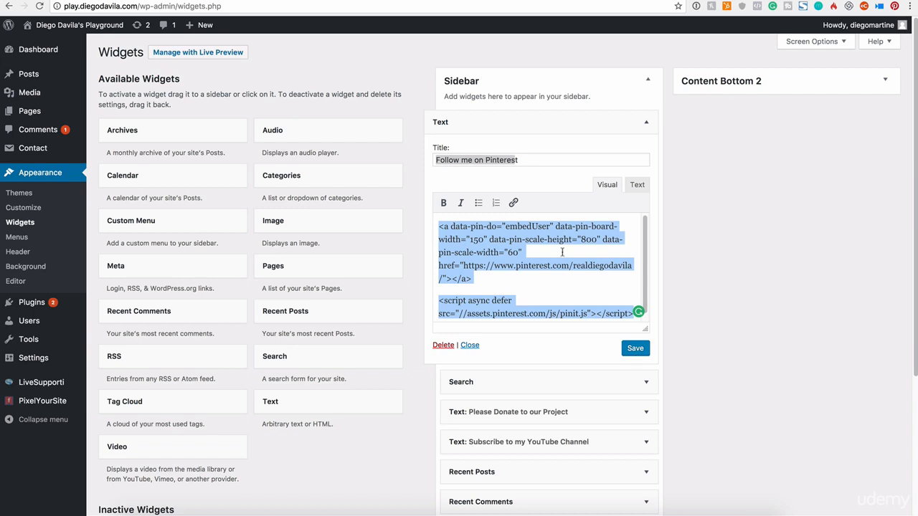
scroll(573, 254, up, 1)
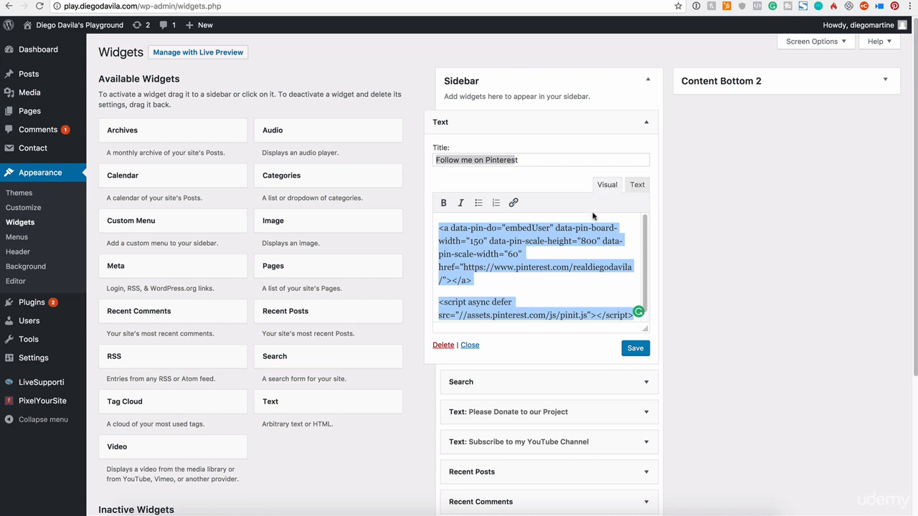
click(635, 349)
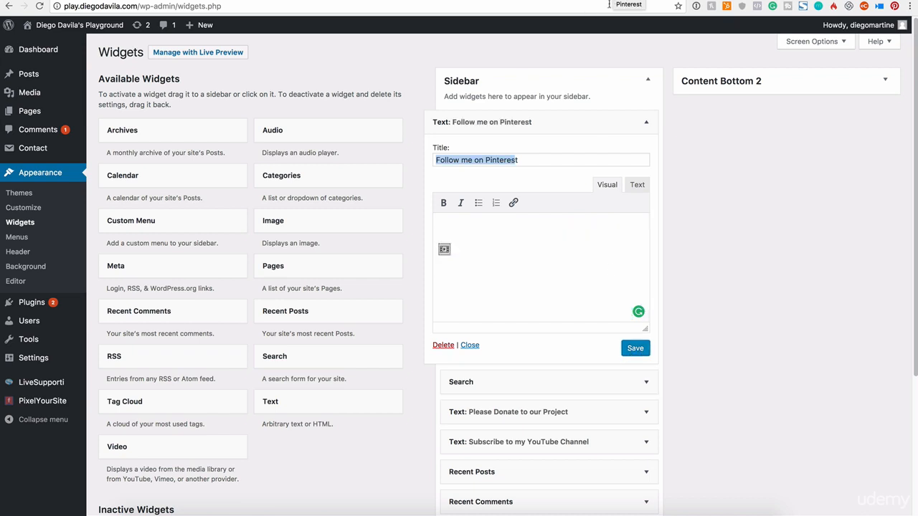
Step: Load the site's homepage in place of the post editor, discarding unsaved changes, and examine the Follow me on Pinterest sidebar widget
click(351, 0)
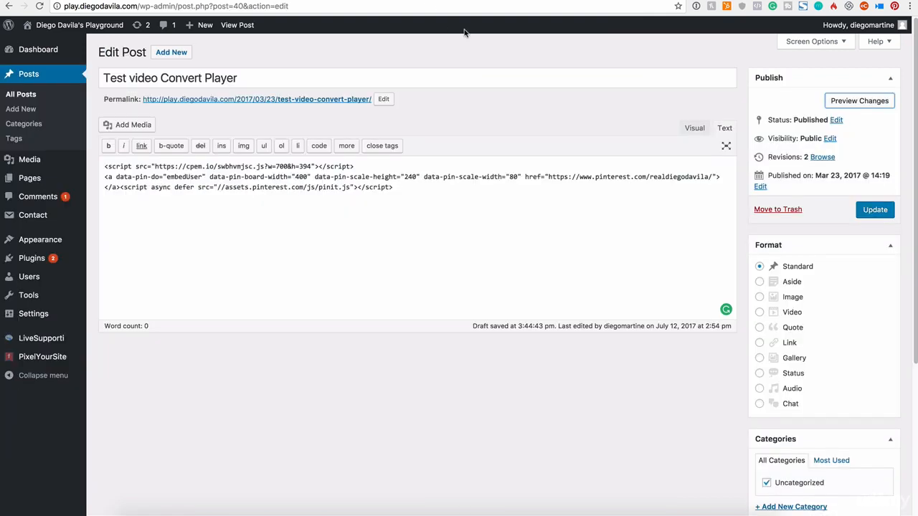
click(434, 10)
text(pl)
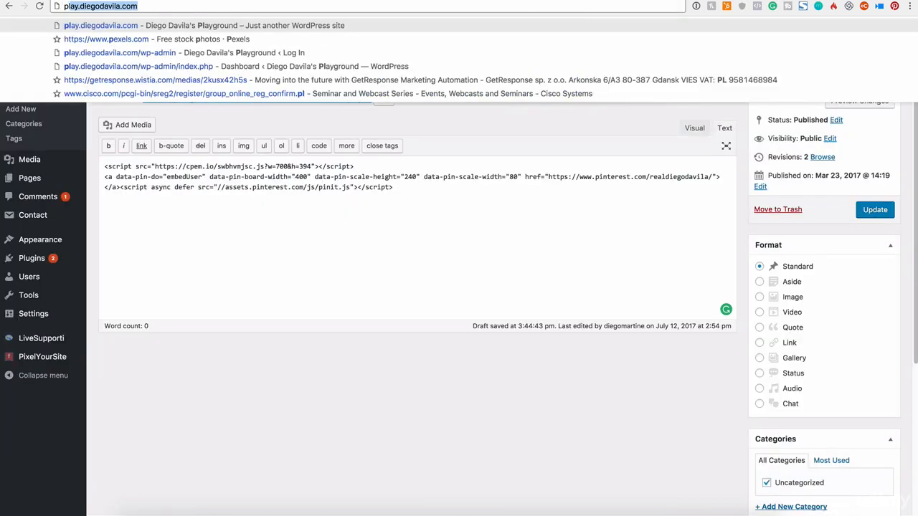
key(Return)
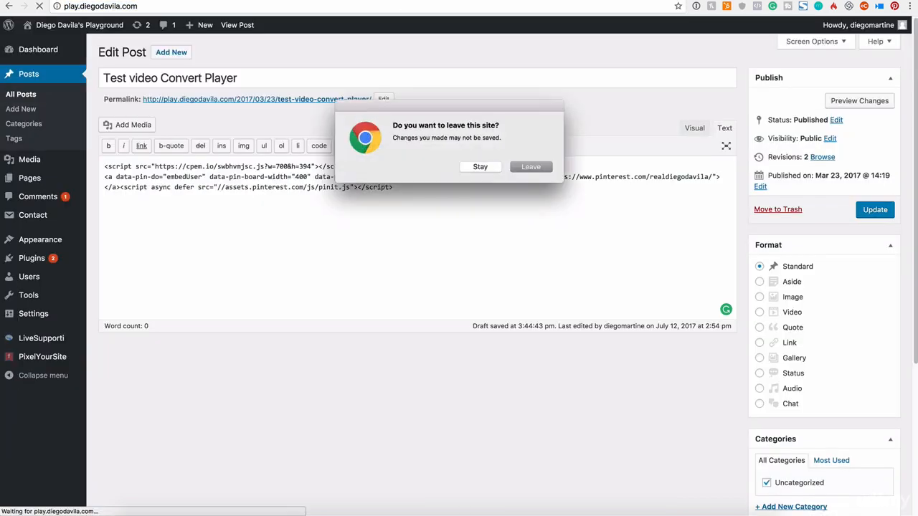
click(535, 166)
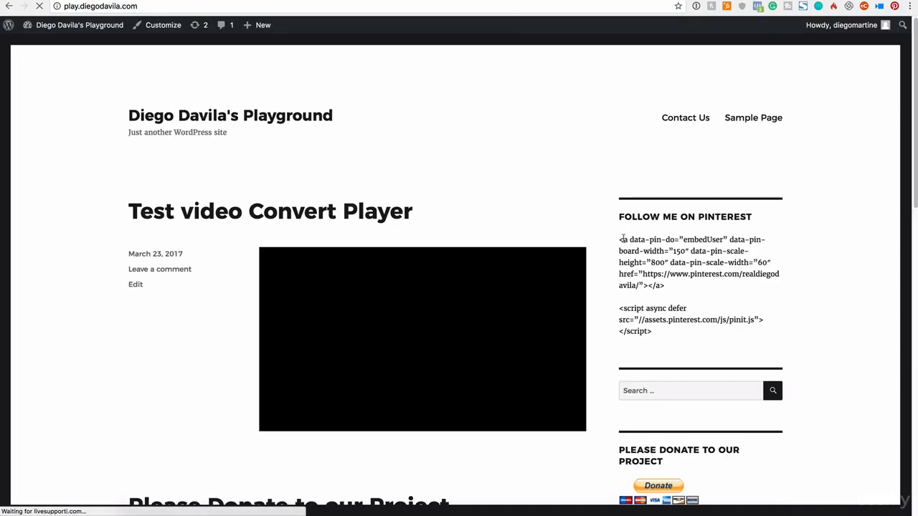
drag(618, 239, 657, 345)
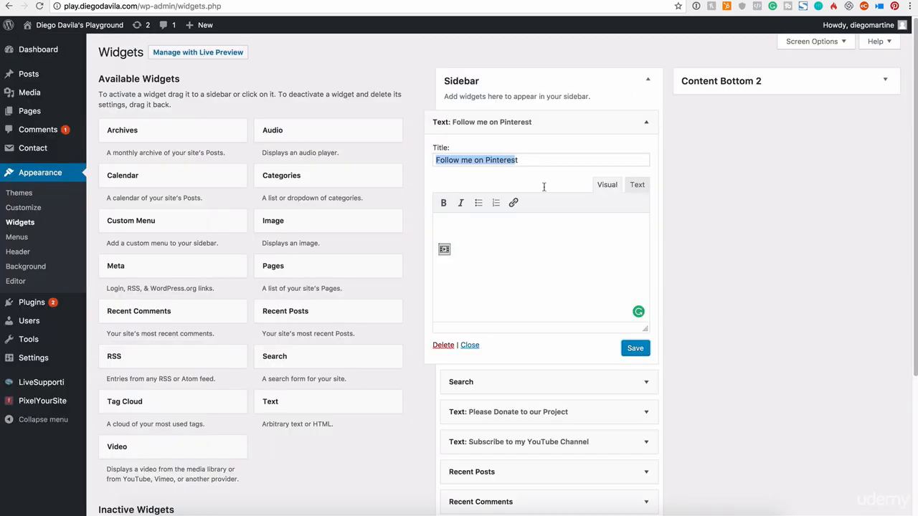
Step: Clear the content of the Follow me on Pinterest widget and change its editor from Visual to Text mode
drag(487, 261, 414, 223)
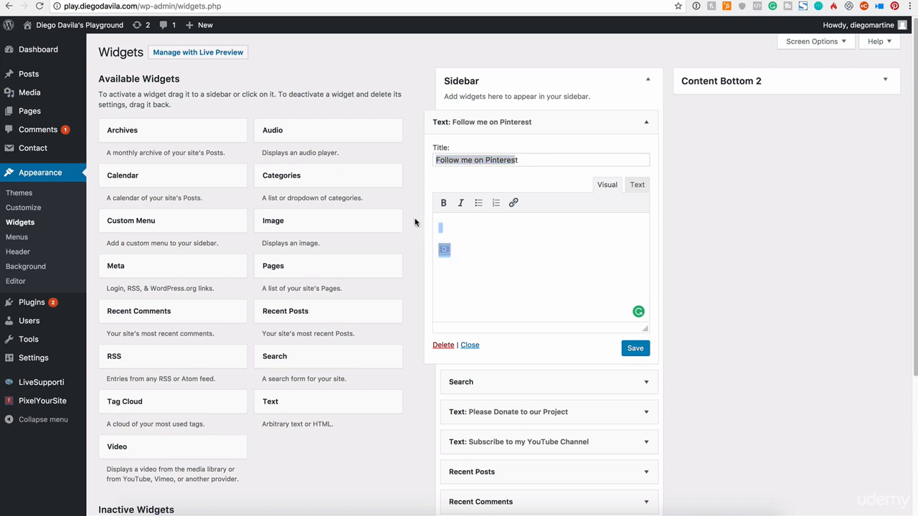
key(BackSpace)
click(637, 186)
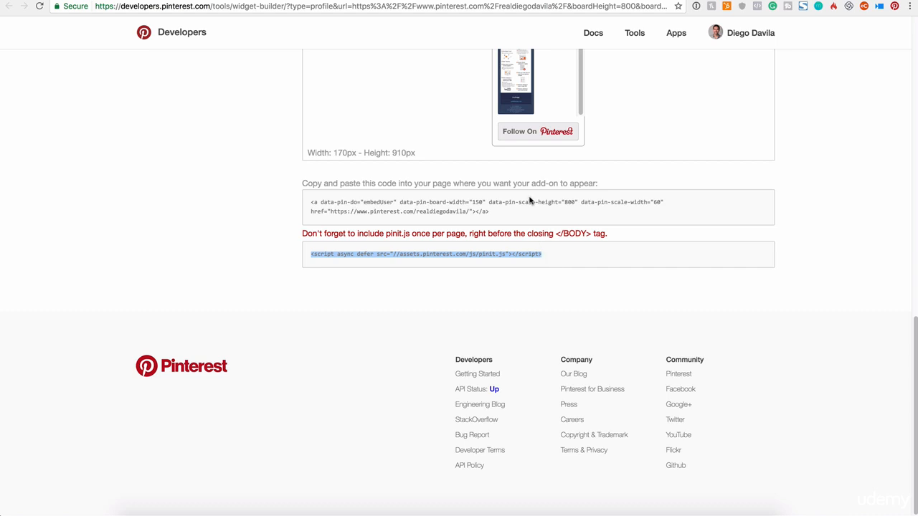
Step: Copy the Pinterest Profile embed code and the pinit.js script line into the widget's Text-mode content and save the widget
click(530, 201)
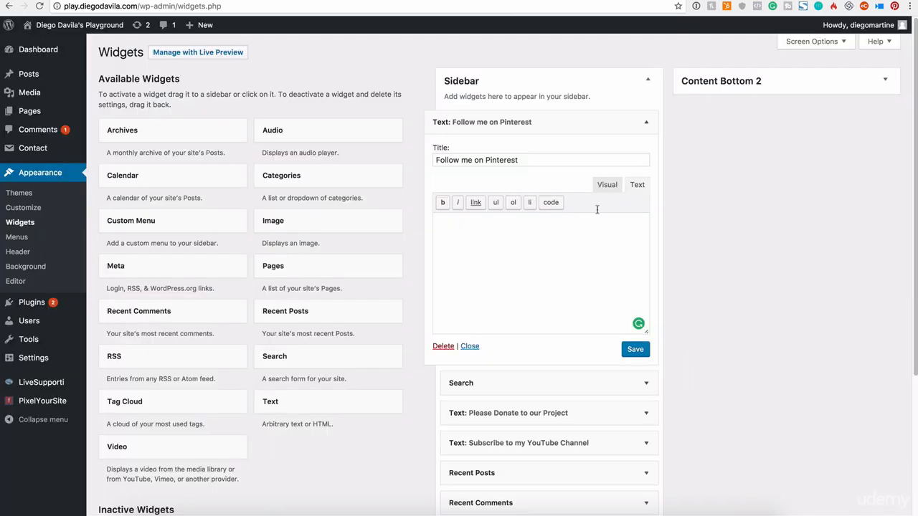
key(super+v)
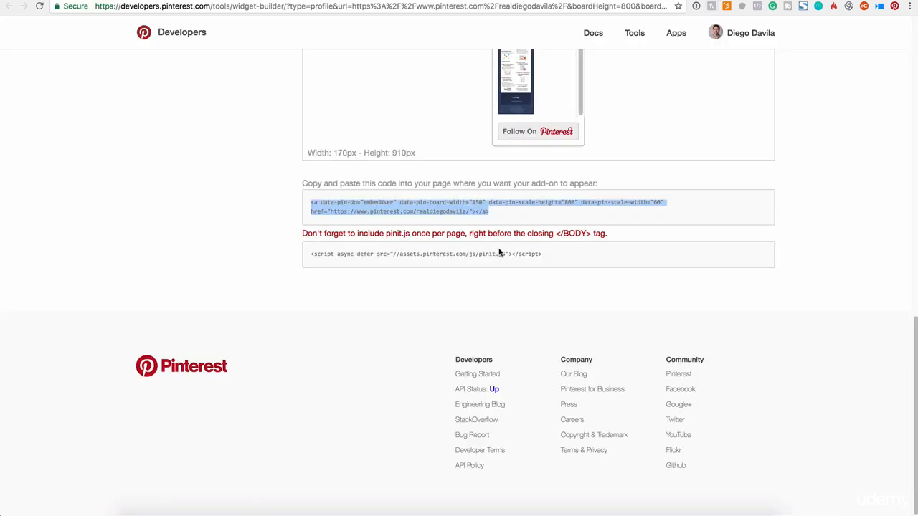
click(496, 253)
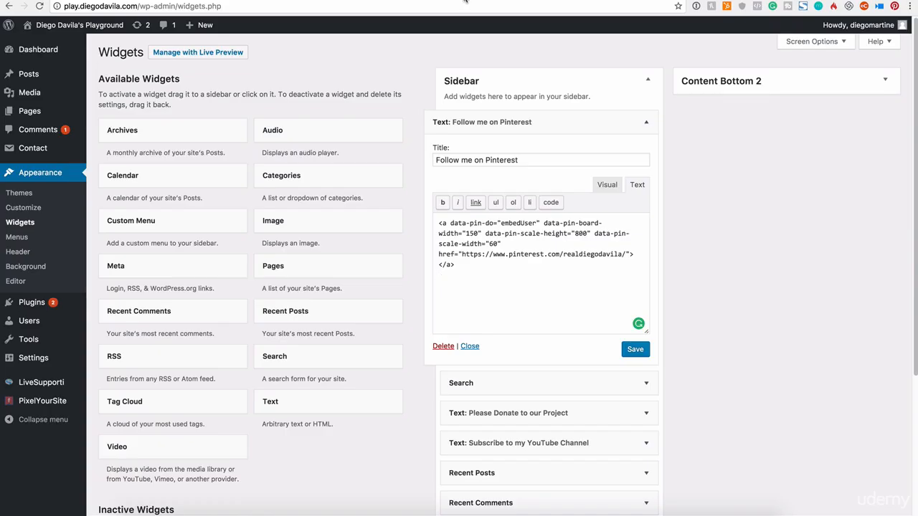
key(super+v)
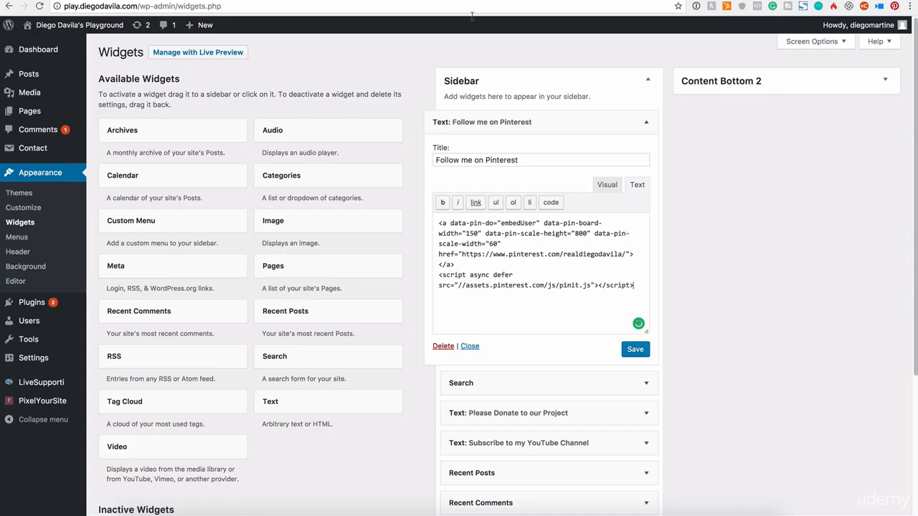
click(637, 353)
Step: Reload the site's homepage and examine the Pinterest profile widget in the sidebar, including its pins and Follow On Pinterest button
click(393, 1)
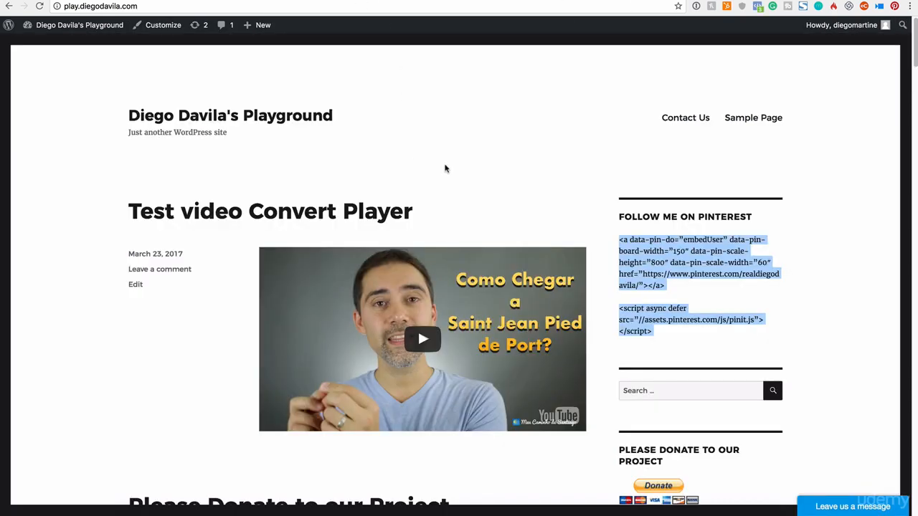
key(super+r)
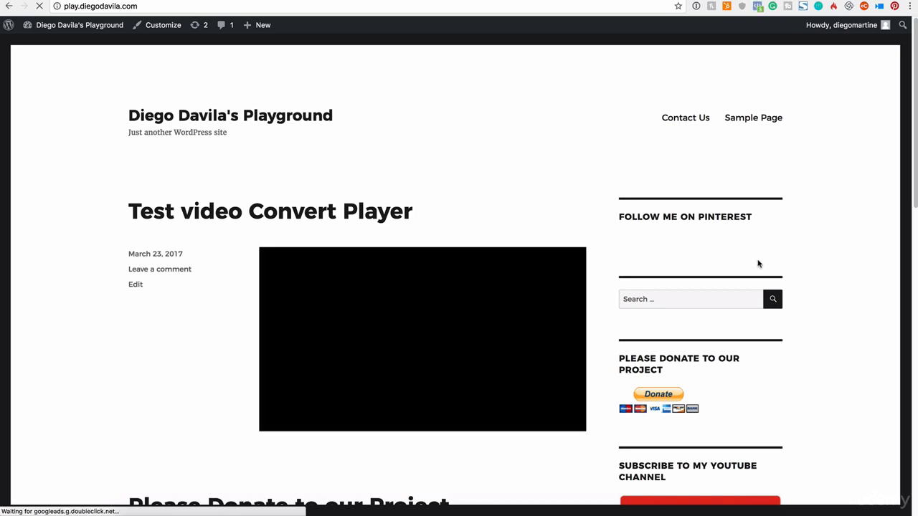
scroll(759, 264, down, 1)
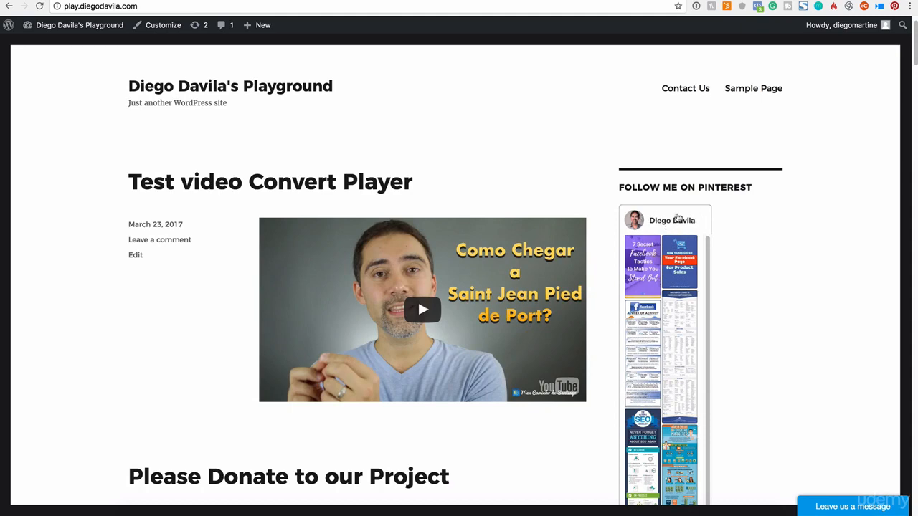
scroll(755, 221, down, 2)
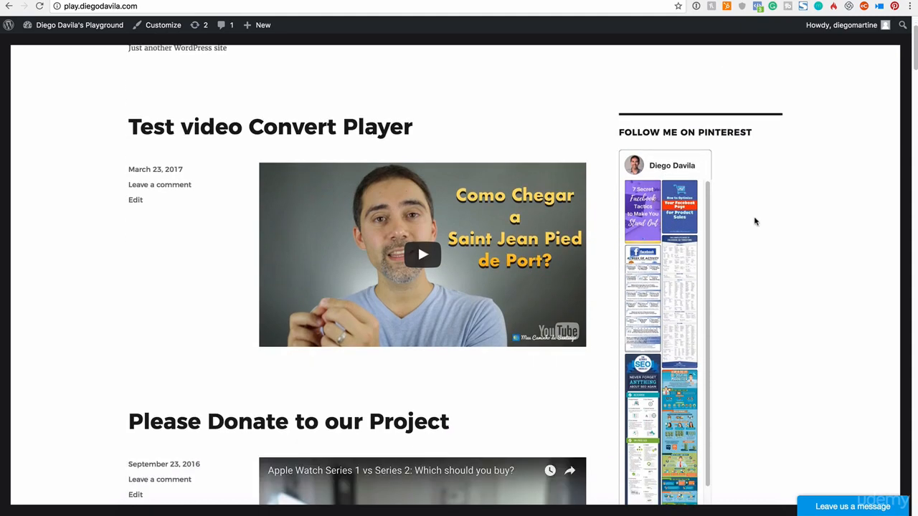
scroll(763, 219, down, 5)
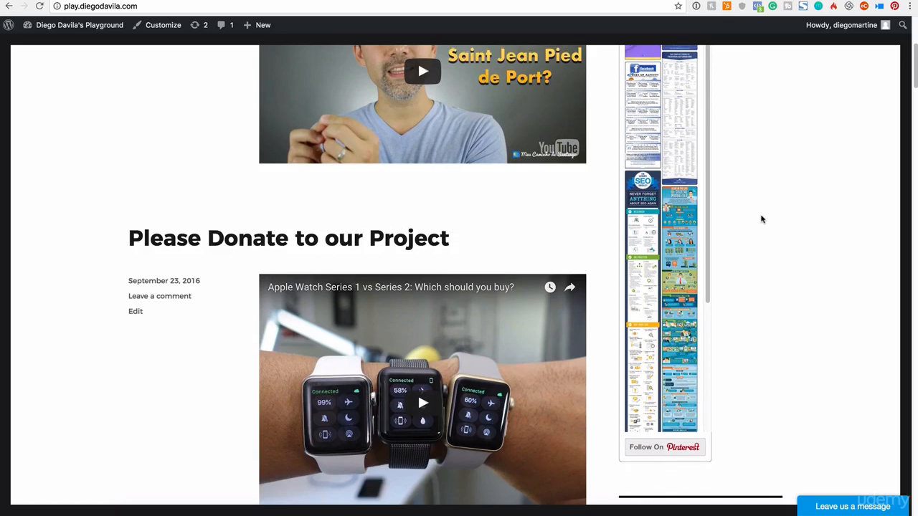
scroll(763, 218, up, 2)
scroll(658, 93, up, 4)
scroll(692, 251, down, 5)
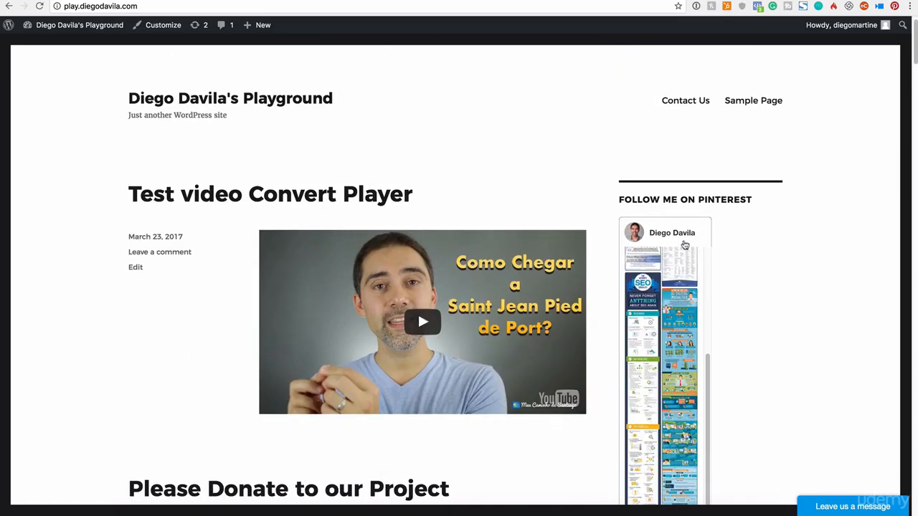
scroll(683, 243, down, 5)
scroll(665, 165, up, 4)
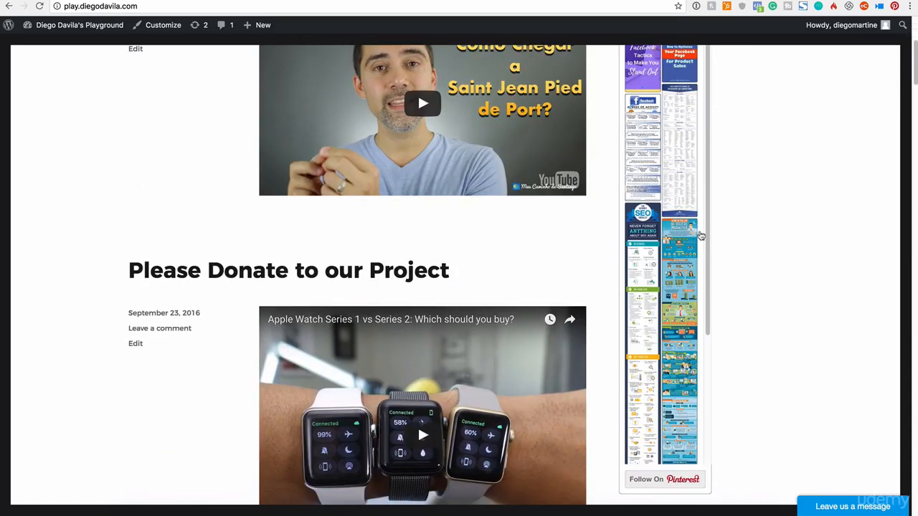
scroll(760, 206, down, 5)
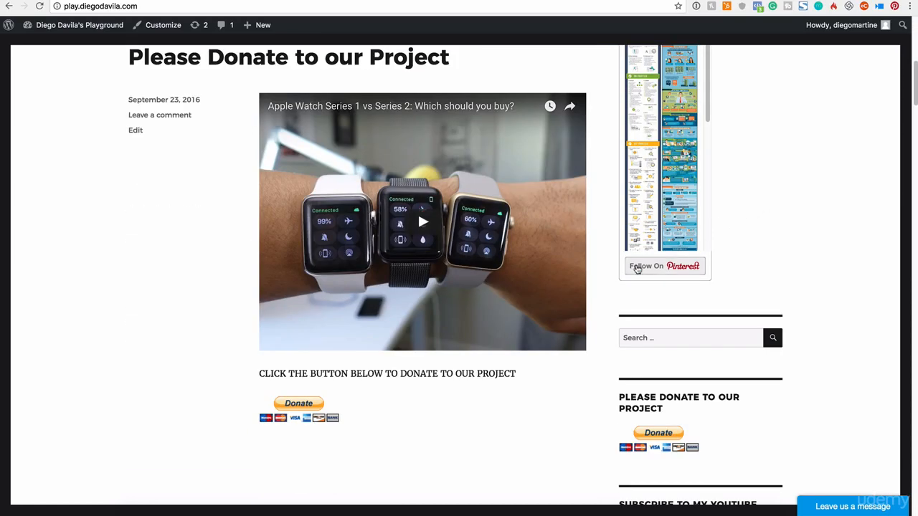
click(674, 270)
scroll(779, 266, up, 6)
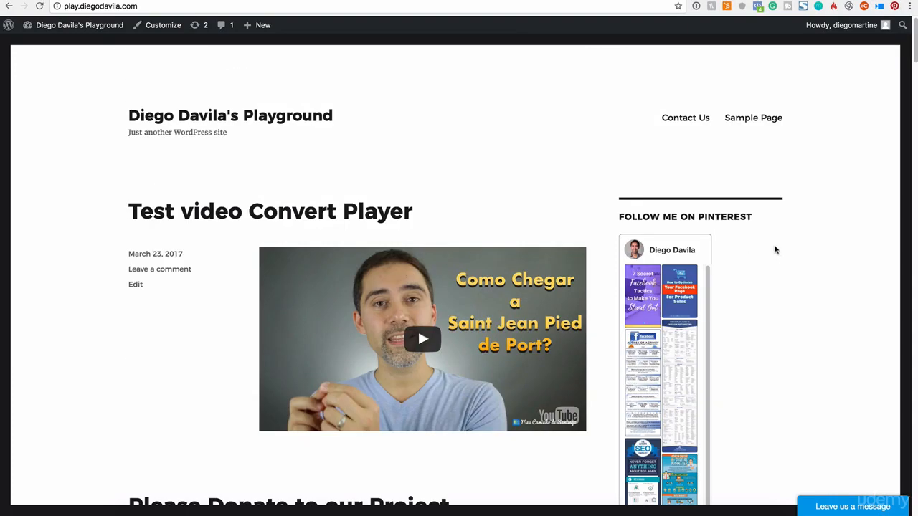